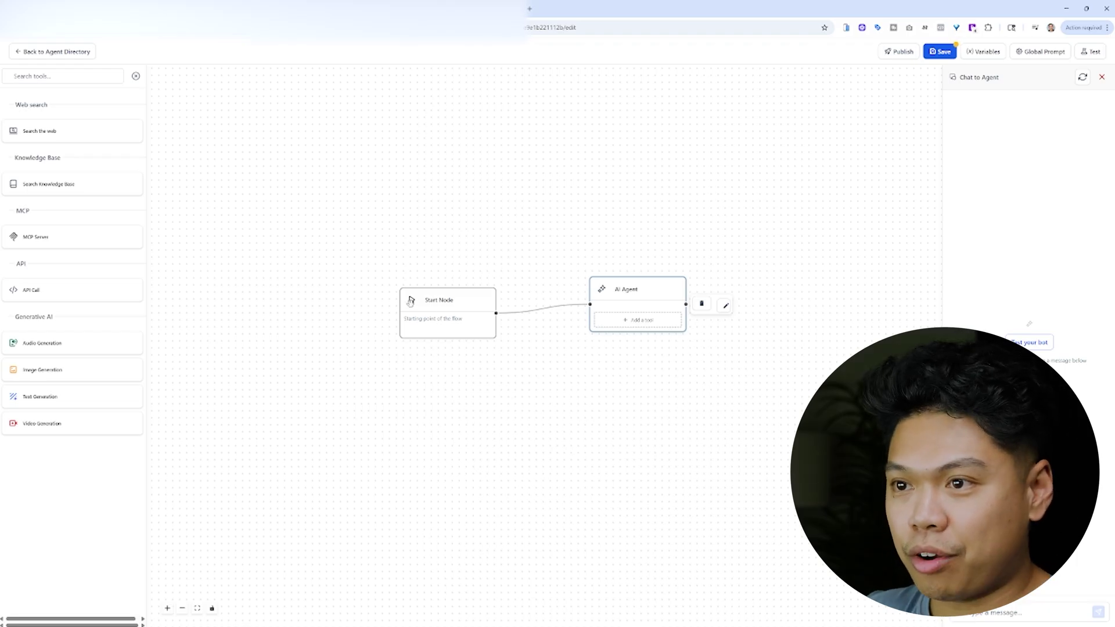
- Attach the Search Knowledge Base tool to the AI Agent node
drag(449, 390, 478, 381)
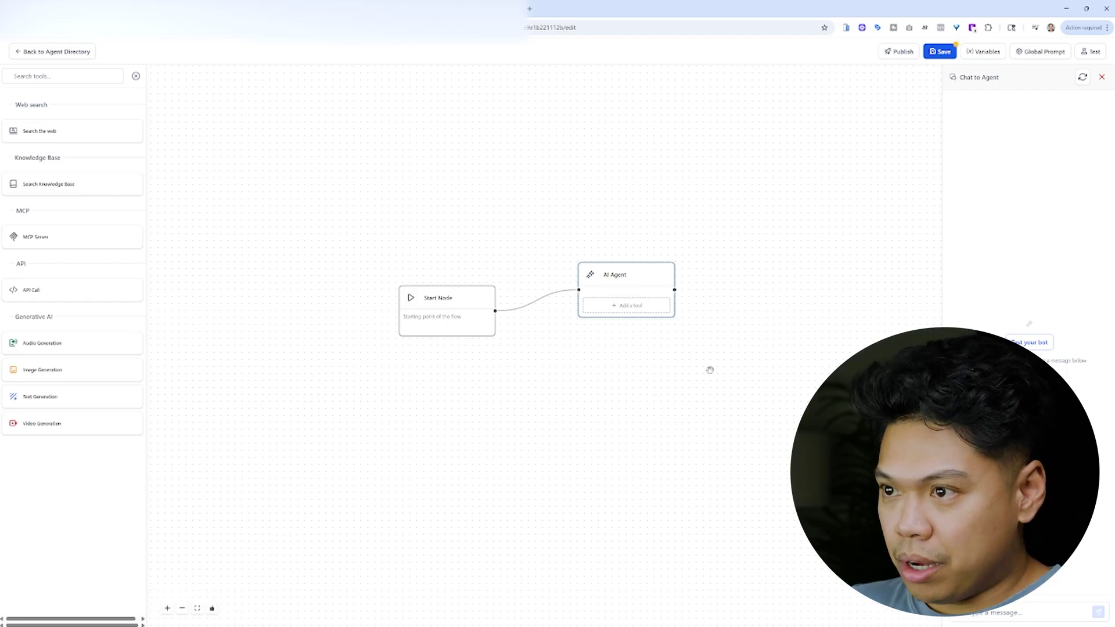
click(626, 311)
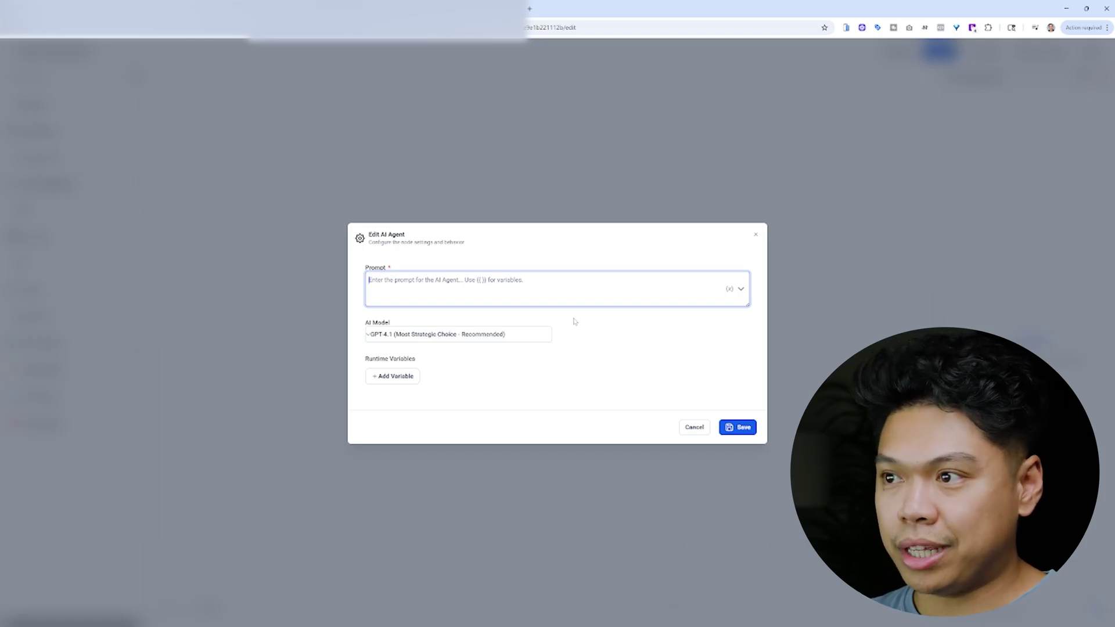
click(756, 234)
drag(58, 181, 616, 307)
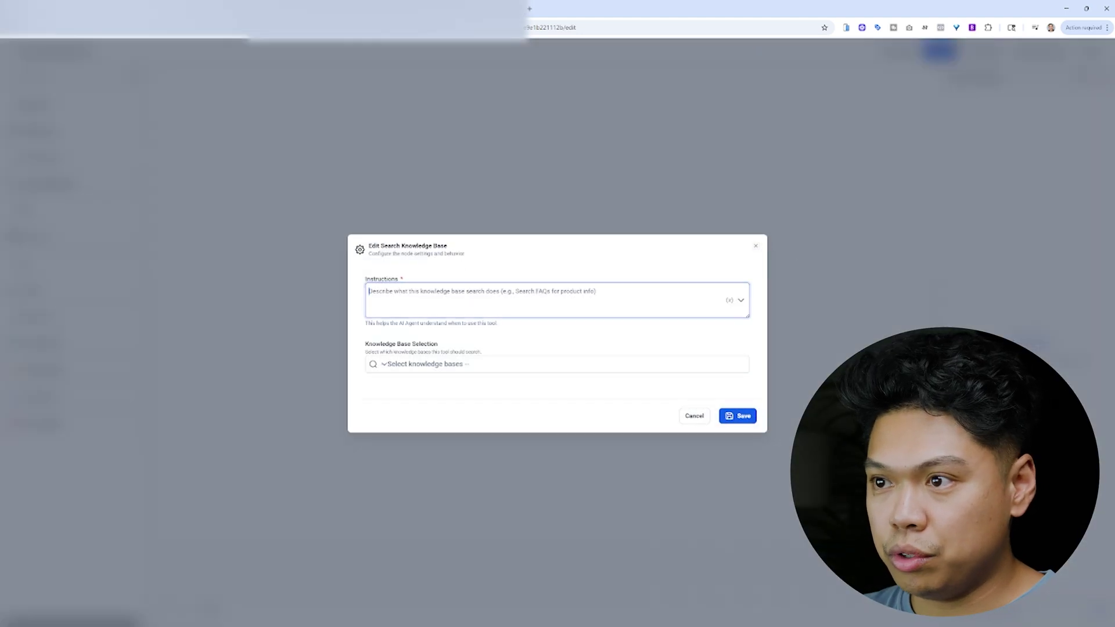
click(756, 246)
- Attach the Web Search tool to the AI Agent node as a second tool
click(756, 235)
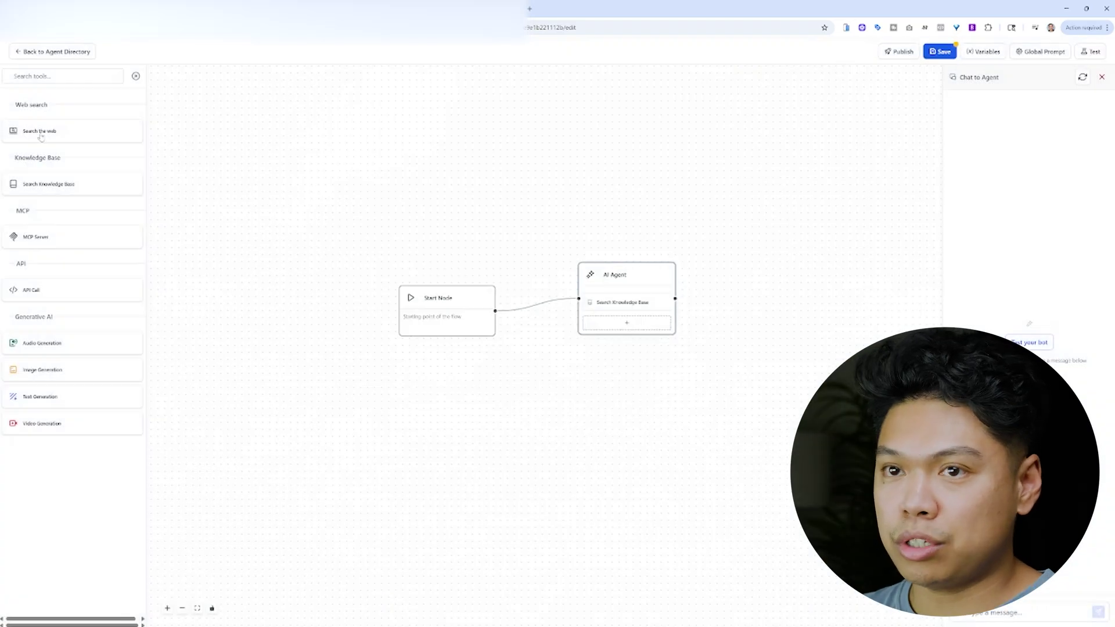
drag(39, 134, 631, 322)
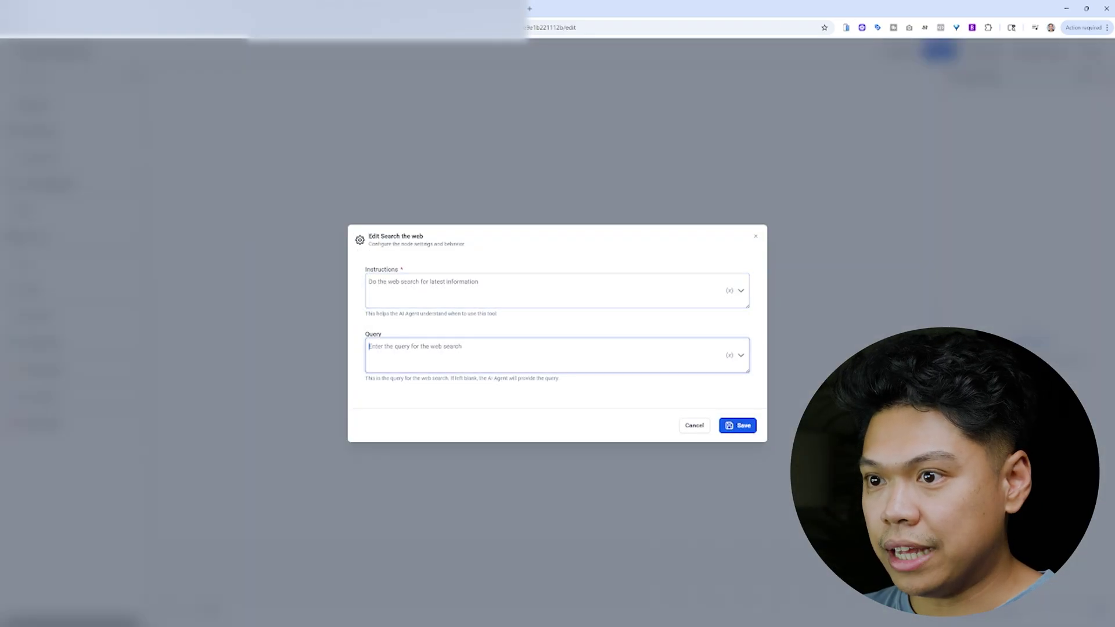
click(755, 236)
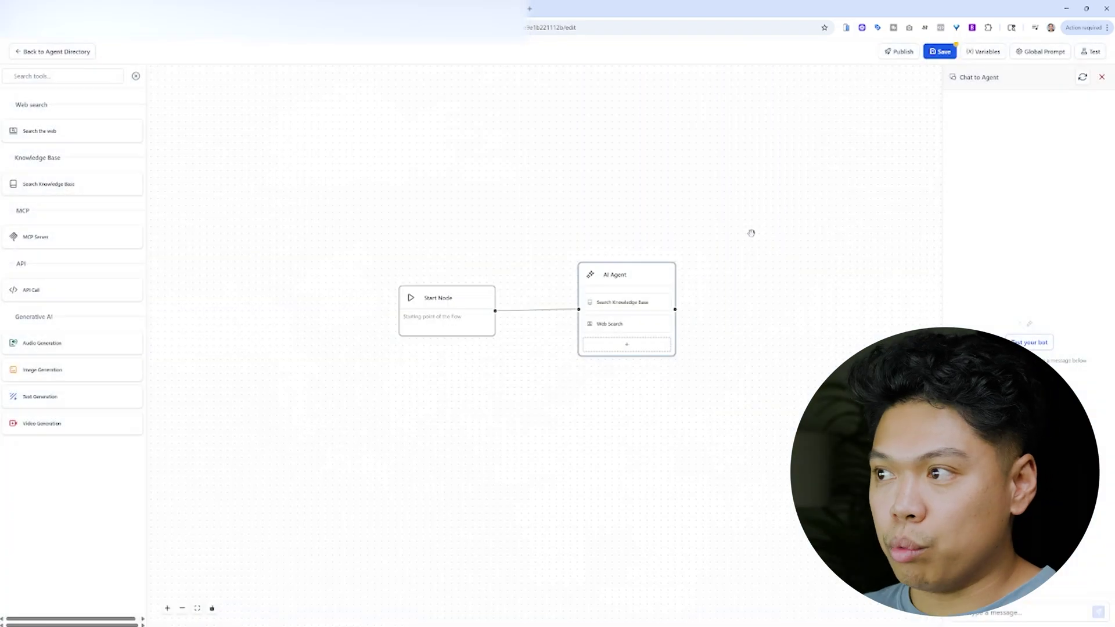
- Send 'Hey' to the agent in the test chat, then move the AI Agent node higher
click(1039, 344)
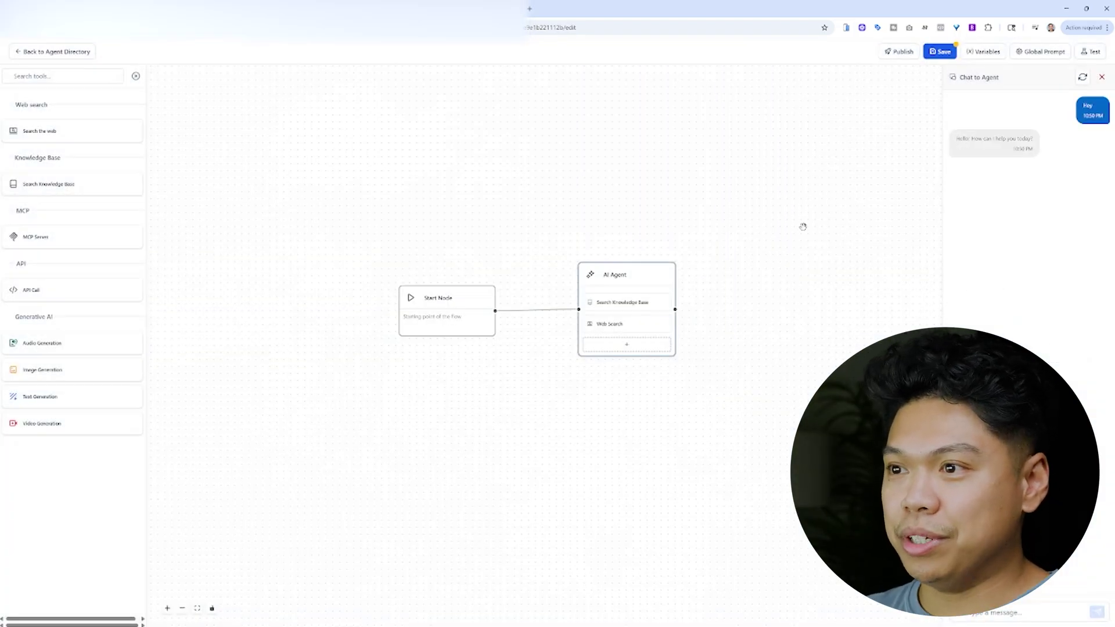
scroll(769, 264, down, 2)
scroll(704, 291, right, 3)
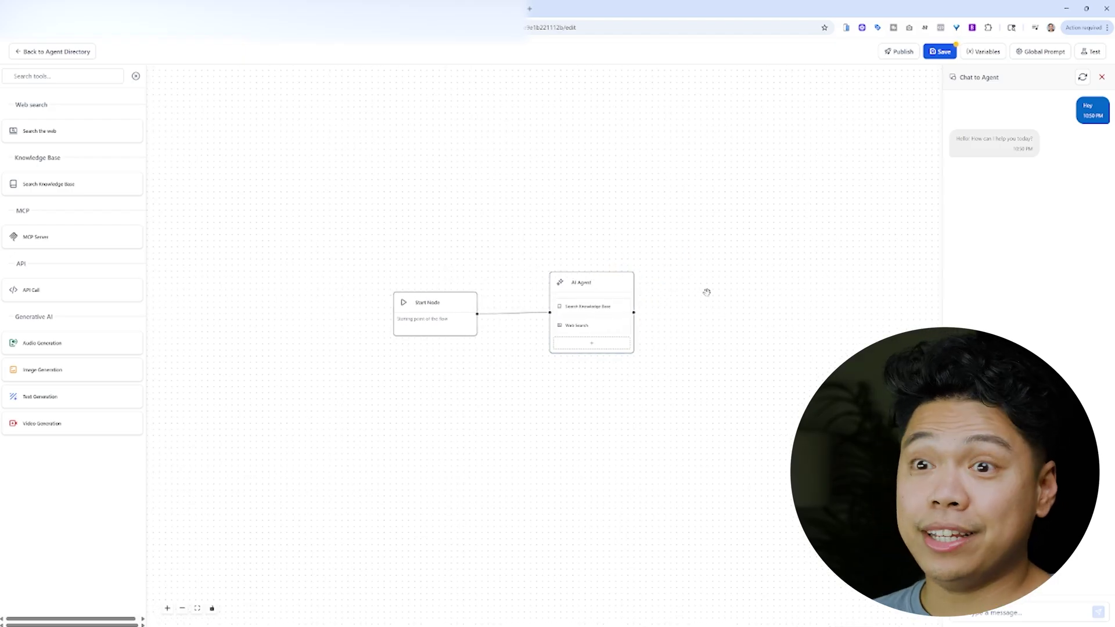
drag(611, 288, 613, 256)
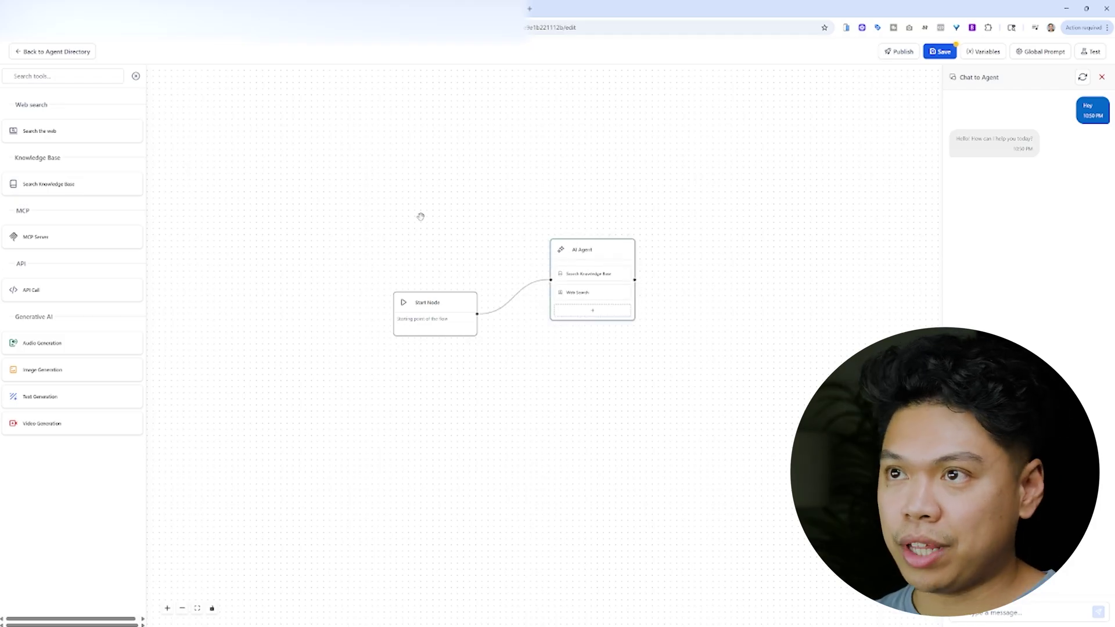
drag(597, 256, 610, 236)
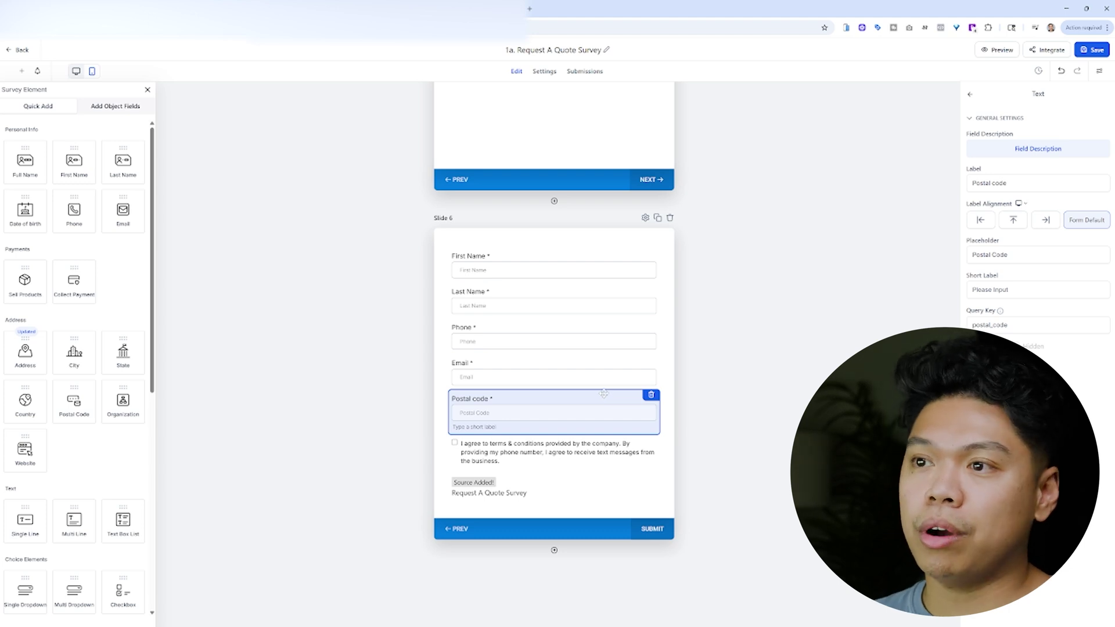
scroll(739, 342, down, 1)
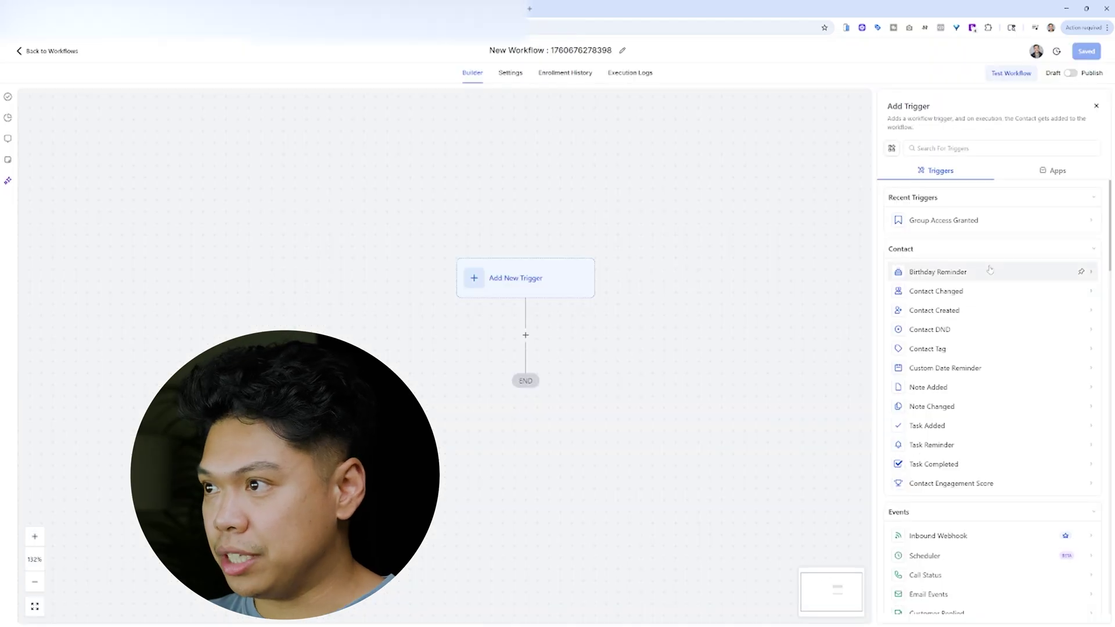
scroll(986, 289, down, 10)
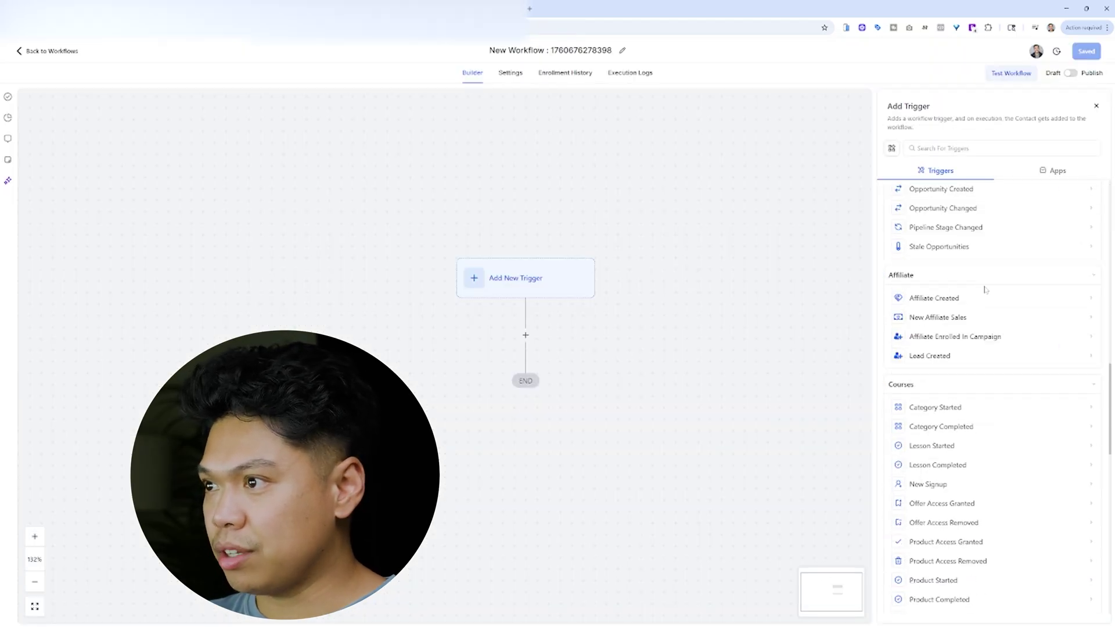
scroll(986, 290, down, 15)
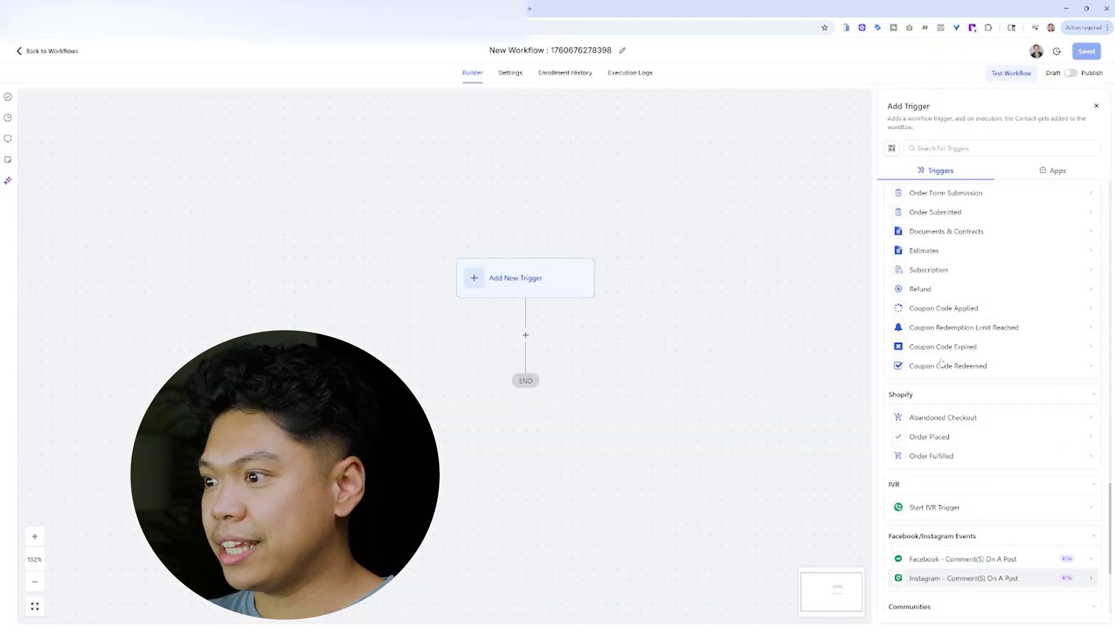
scroll(942, 363, up, 20)
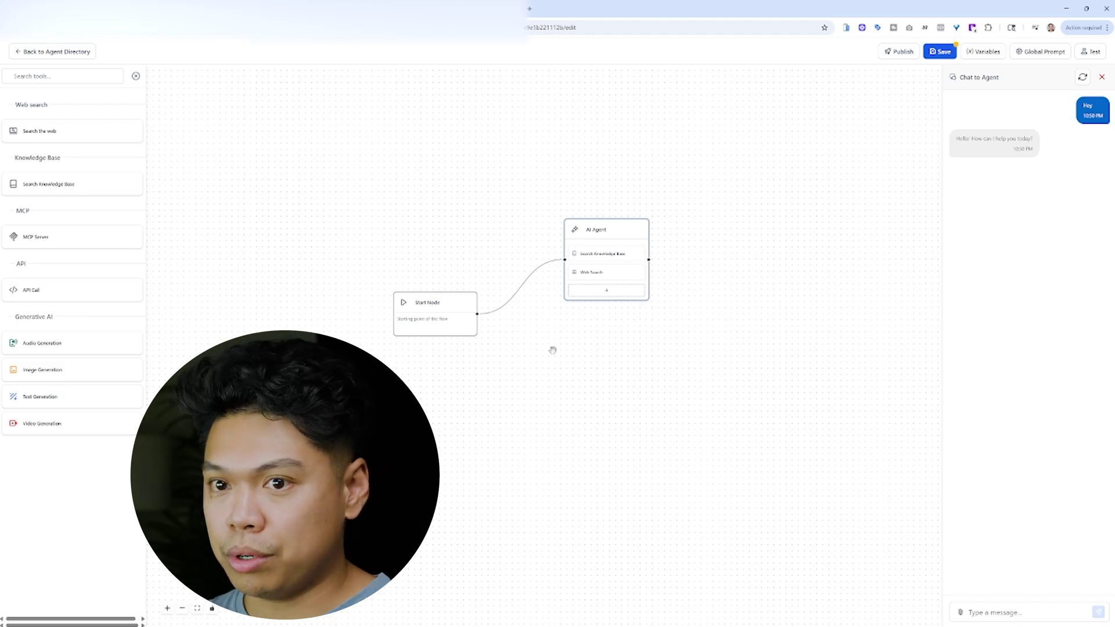
drag(552, 349, 565, 356)
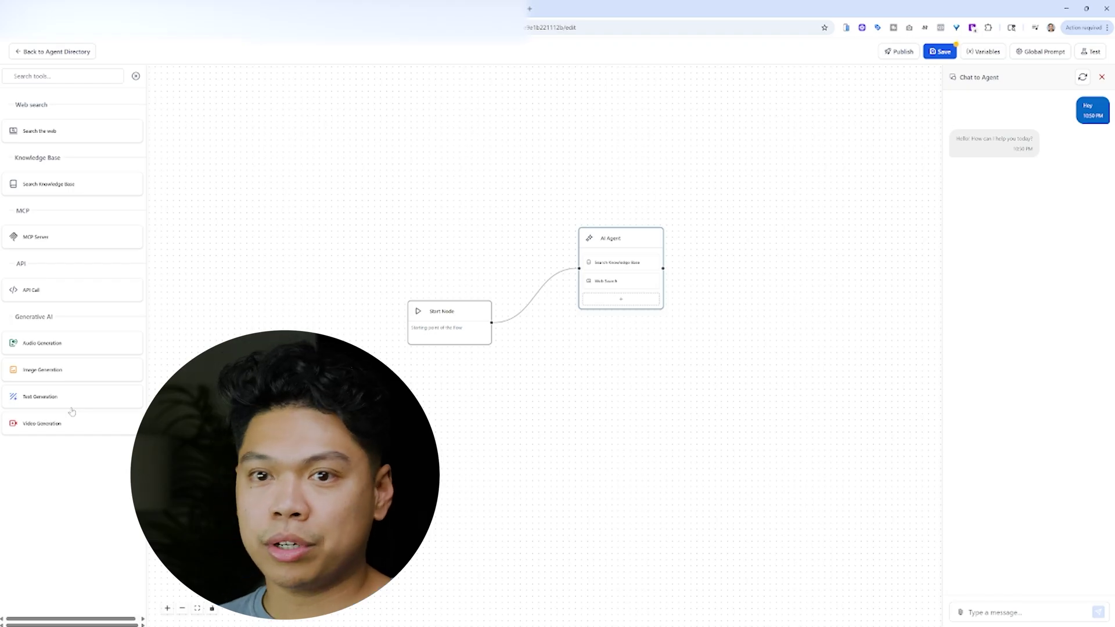
drag(568, 324, 552, 312)
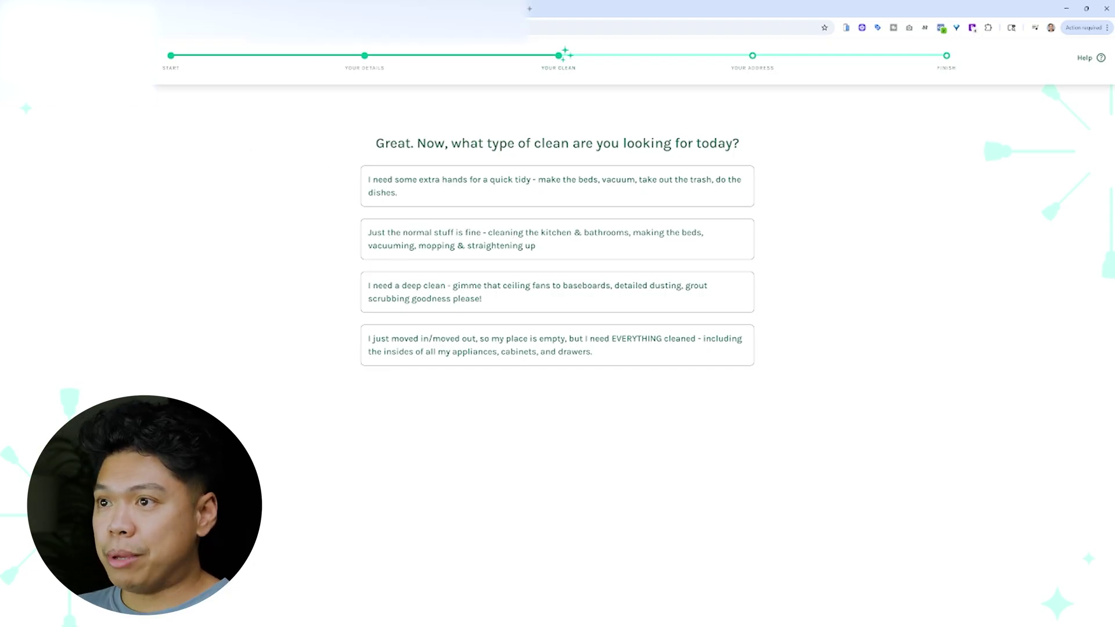
- Choose the 'extra hands for a quick tidy' answer to the quiz's first question
drag(375, 143, 416, 134)
click(742, 181)
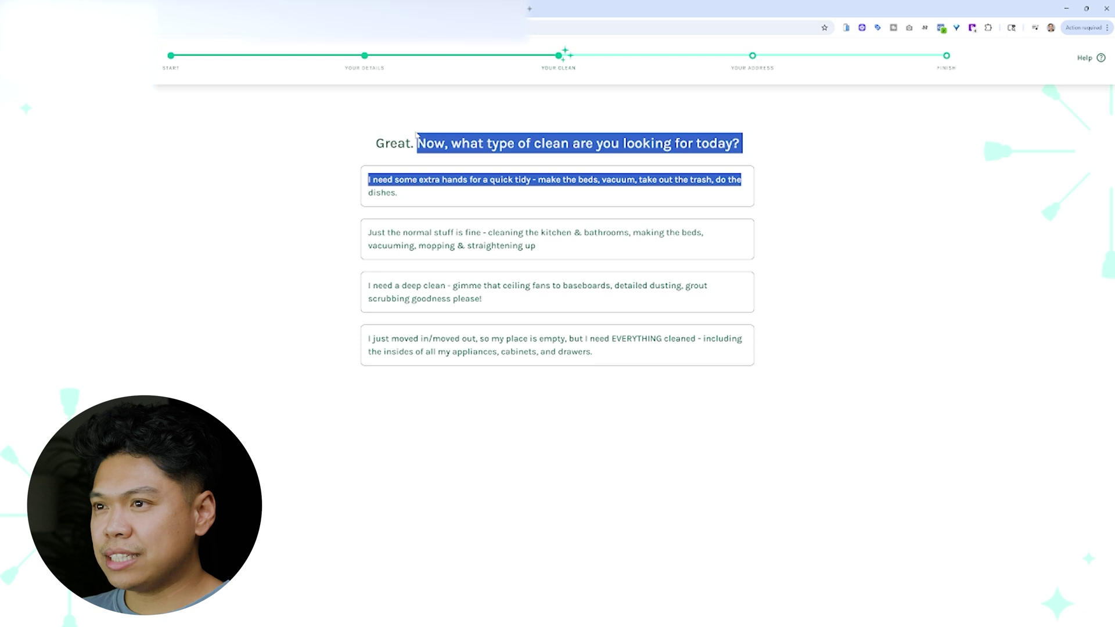
click(416, 134)
drag(778, 143, 359, 130)
click(359, 130)
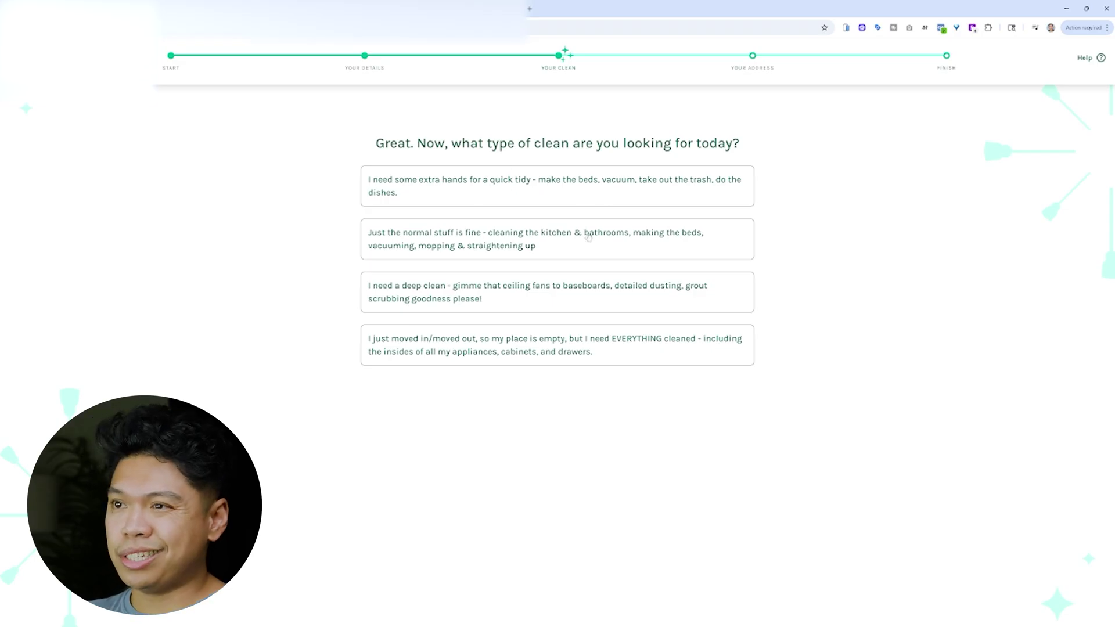
click(532, 187)
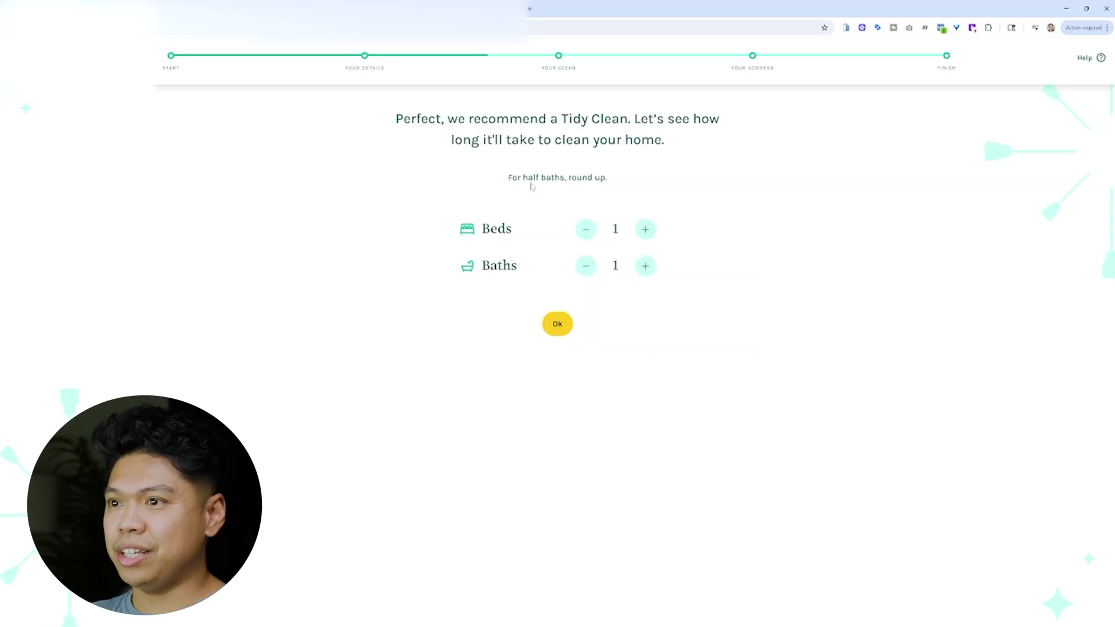
- Set Beds to 2 and Baths to 2 and confirm the answer
click(645, 229)
click(647, 267)
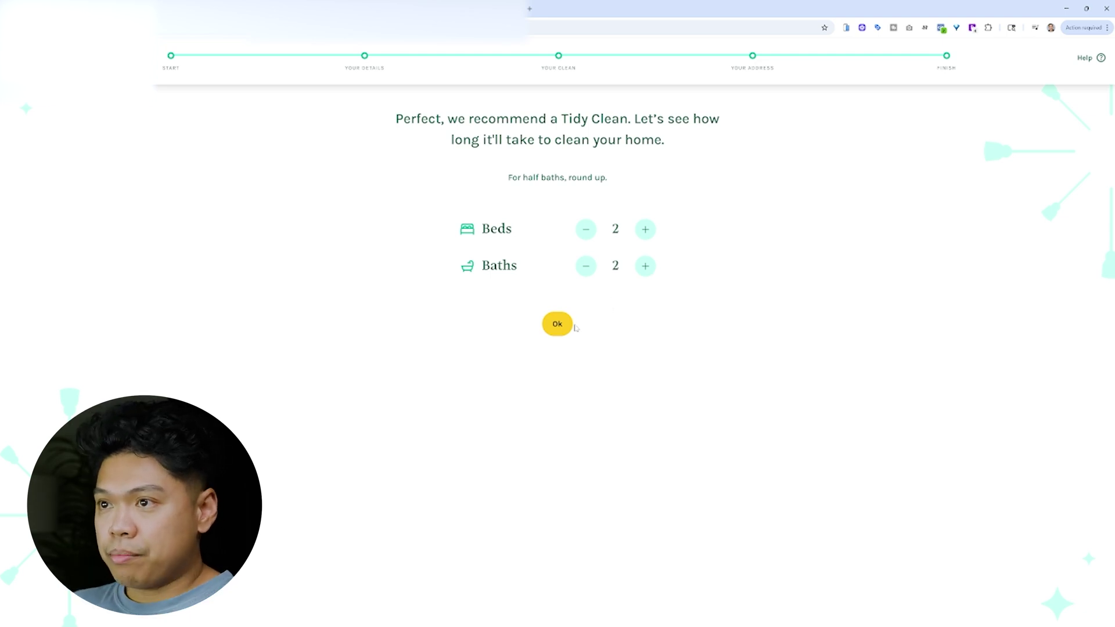
click(565, 324)
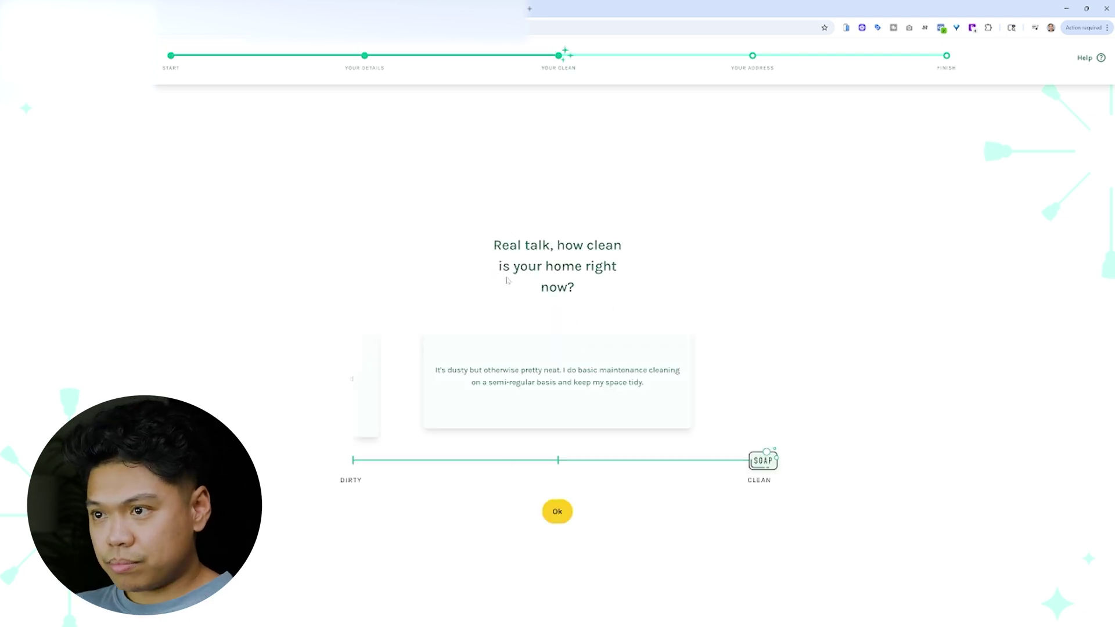
- Demonstrate the cleanliness slider's dirty, middle and clean levels, then confirm the middle level
drag(633, 302, 465, 242)
click(473, 443)
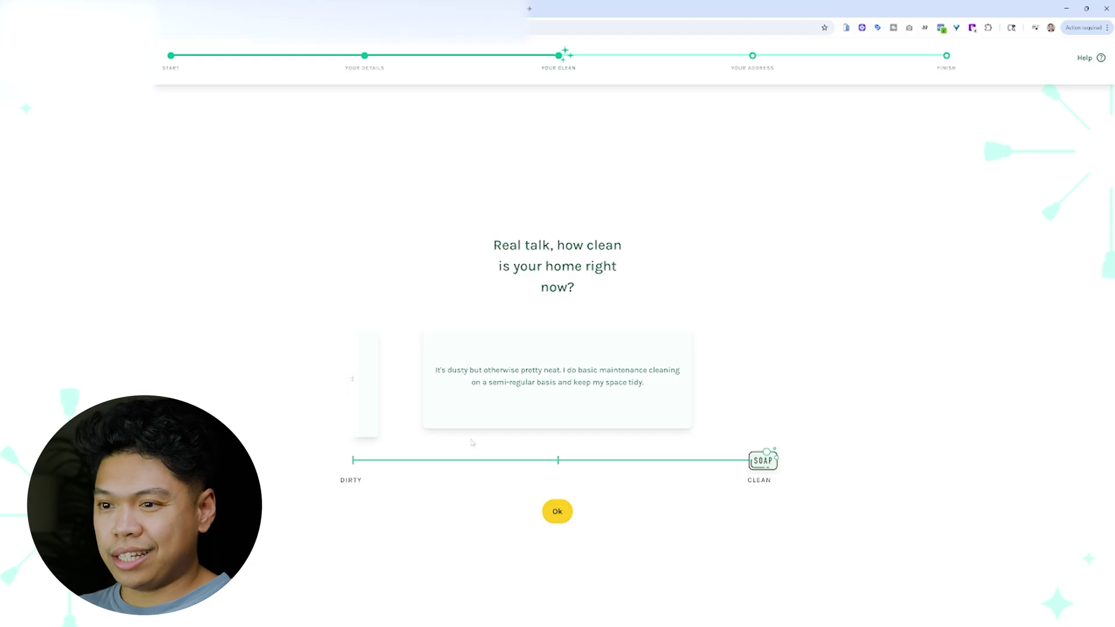
click(561, 462)
click(364, 460)
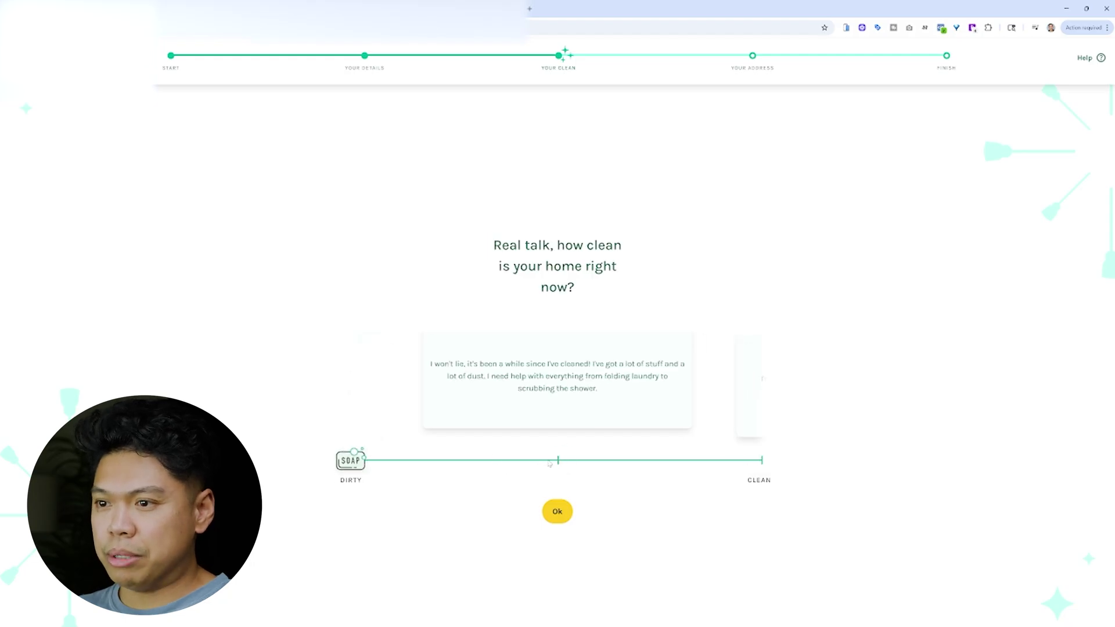
click(762, 460)
click(558, 460)
click(352, 461)
click(556, 460)
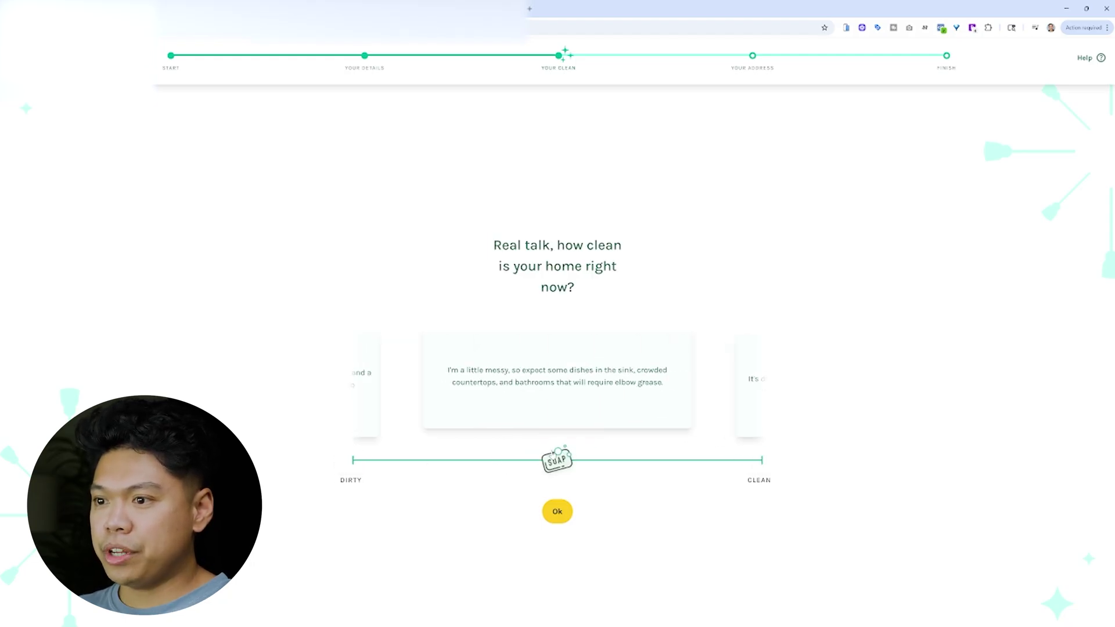
click(762, 460)
click(557, 460)
click(352, 460)
click(556, 460)
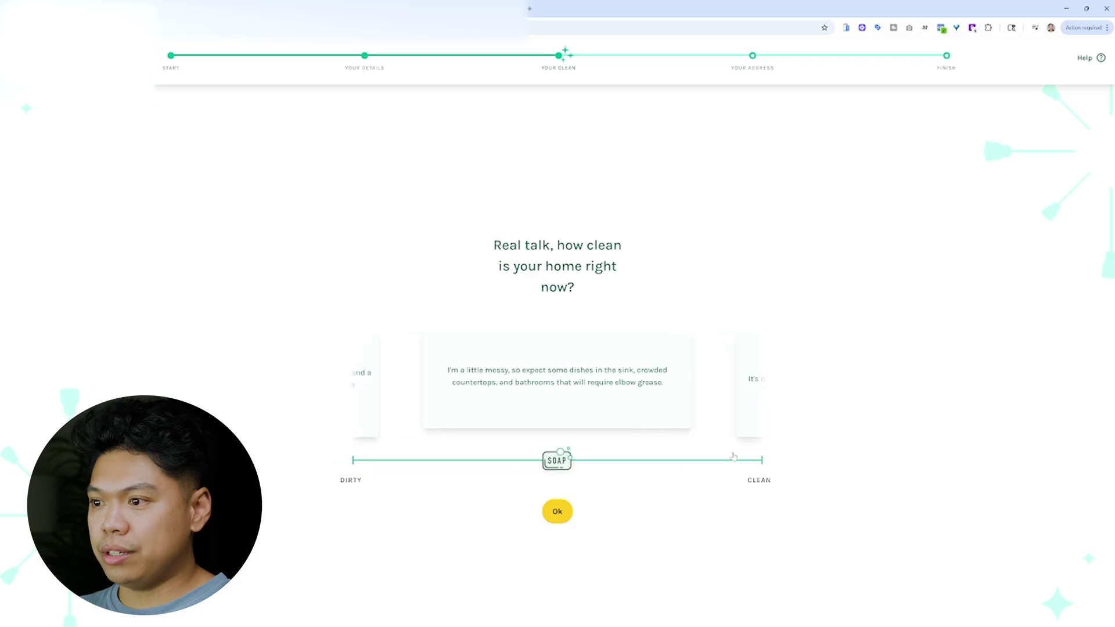
click(733, 459)
click(558, 460)
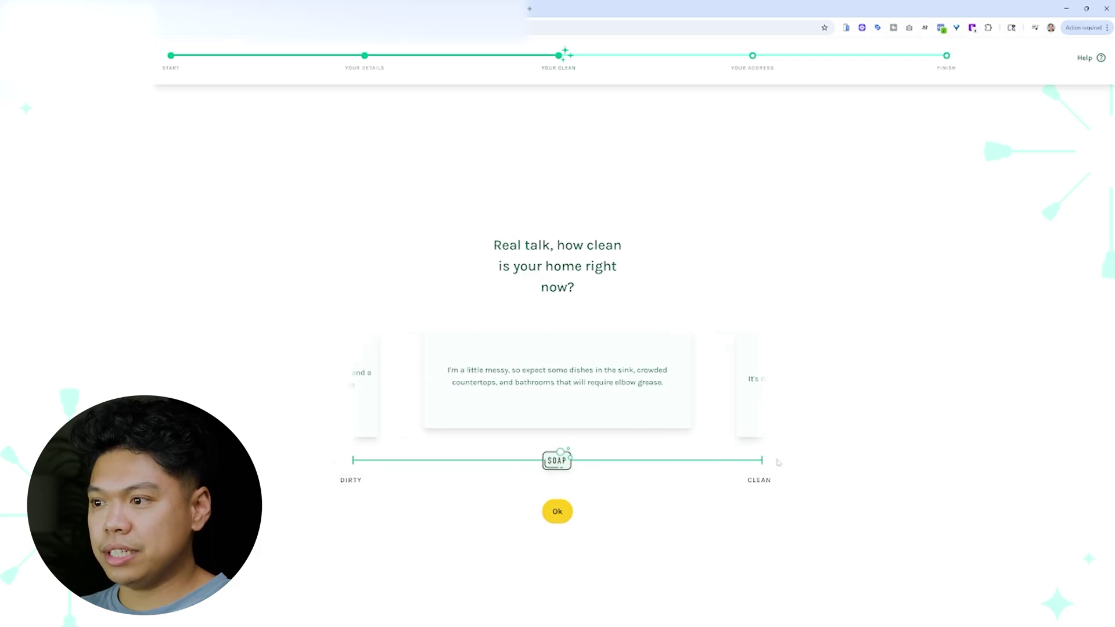
click(557, 512)
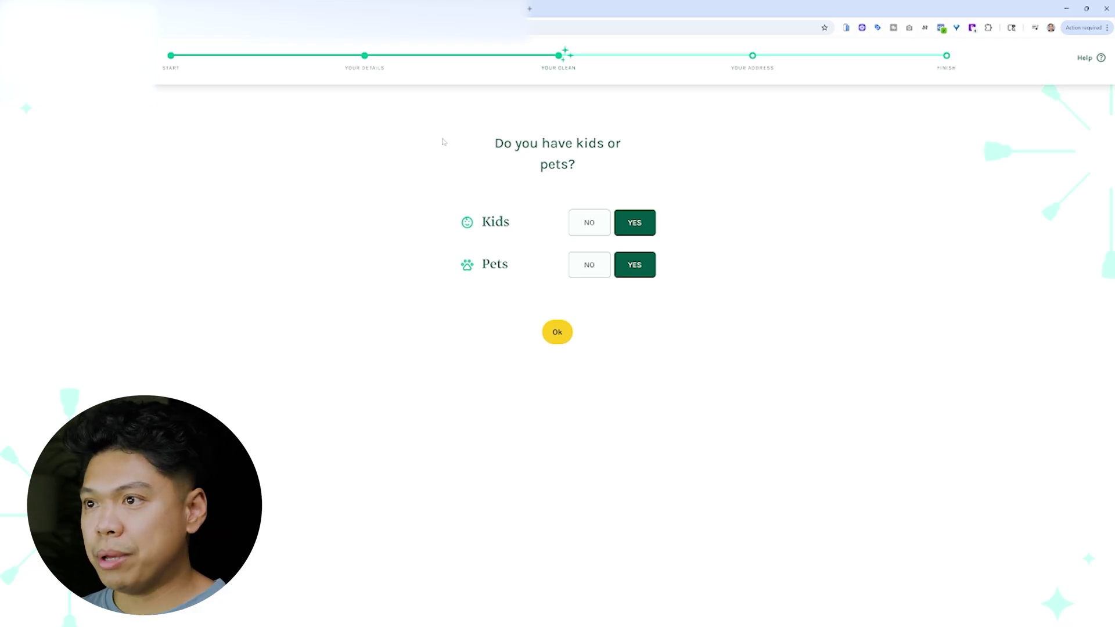
- Answer the kids-or-pets question to reach the final address step
drag(445, 142, 631, 196)
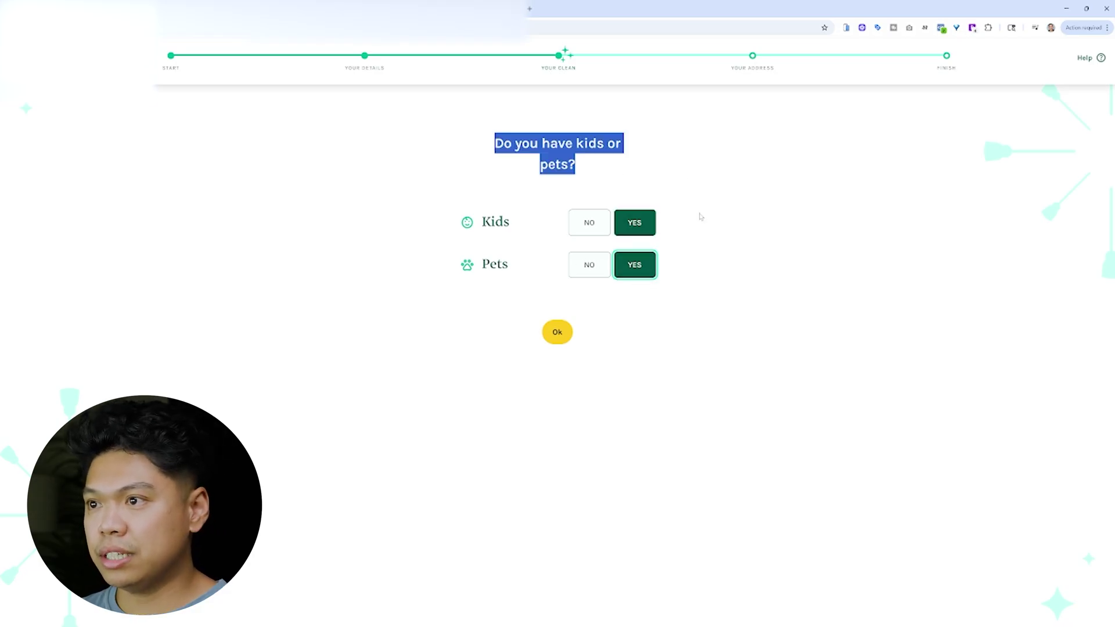
click(606, 169)
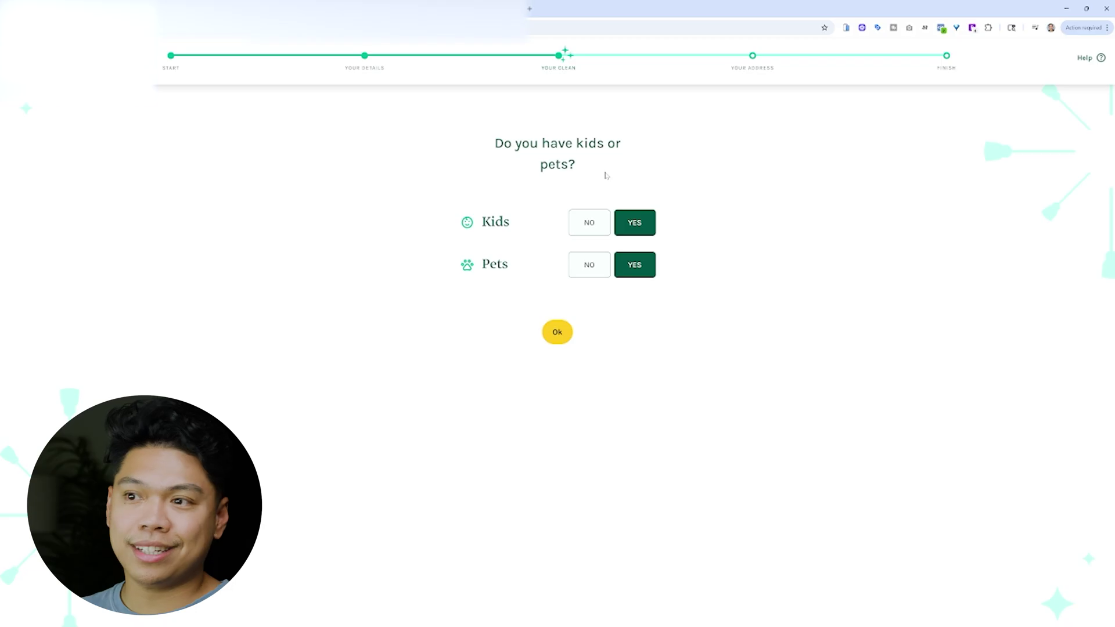
click(557, 332)
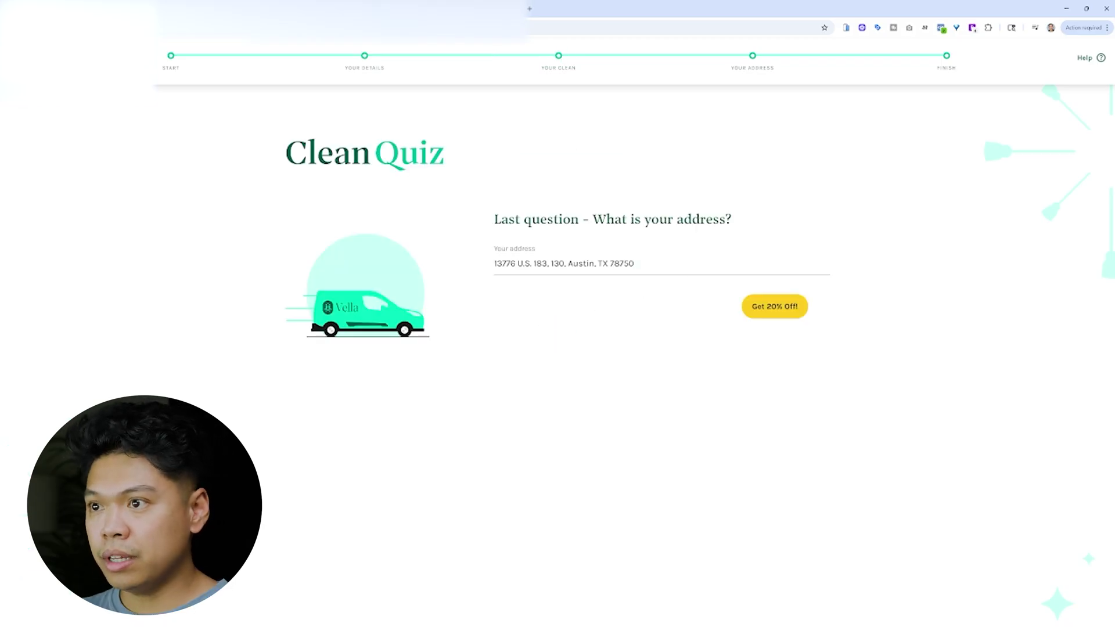
- Replace the address with a Houston address to show the not-serviced-area message
drag(634, 263, 468, 269)
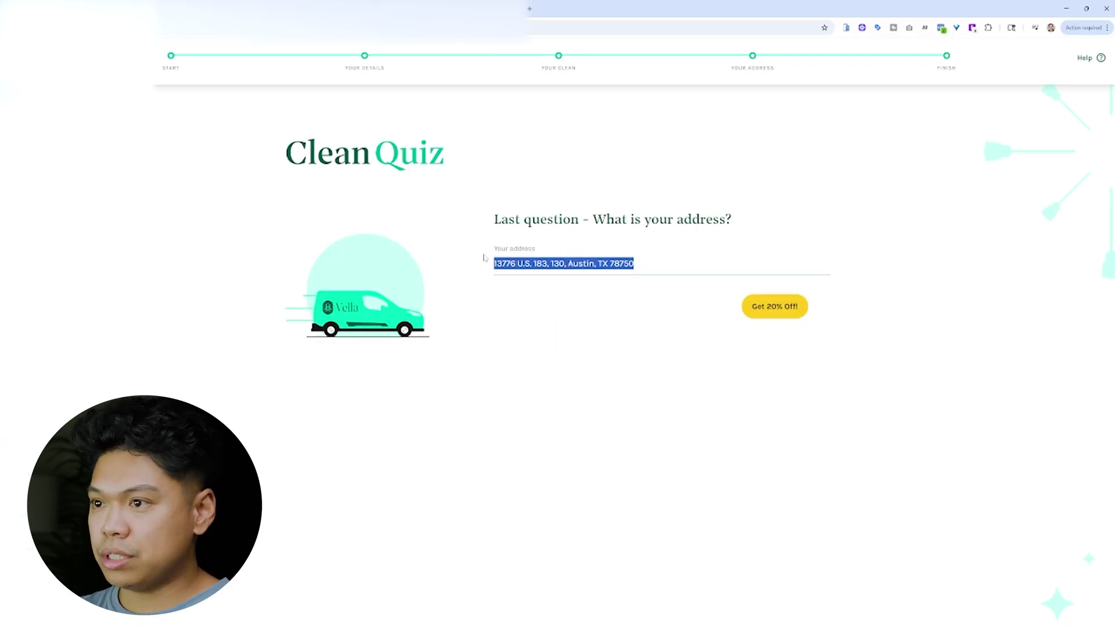
key(BackSpace)
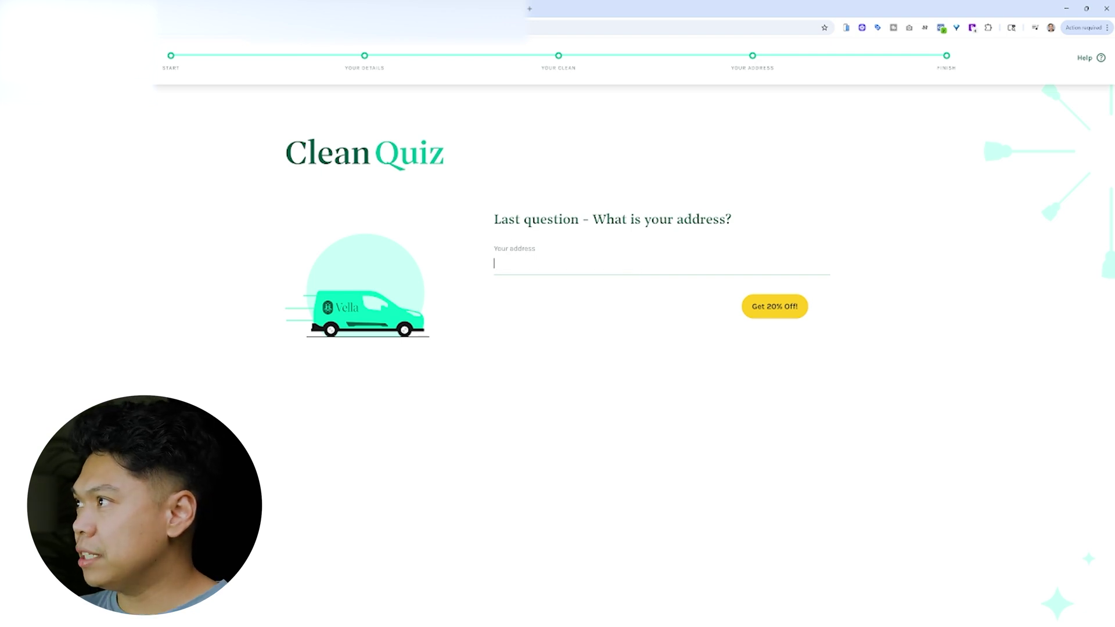
key(alt+Tab)
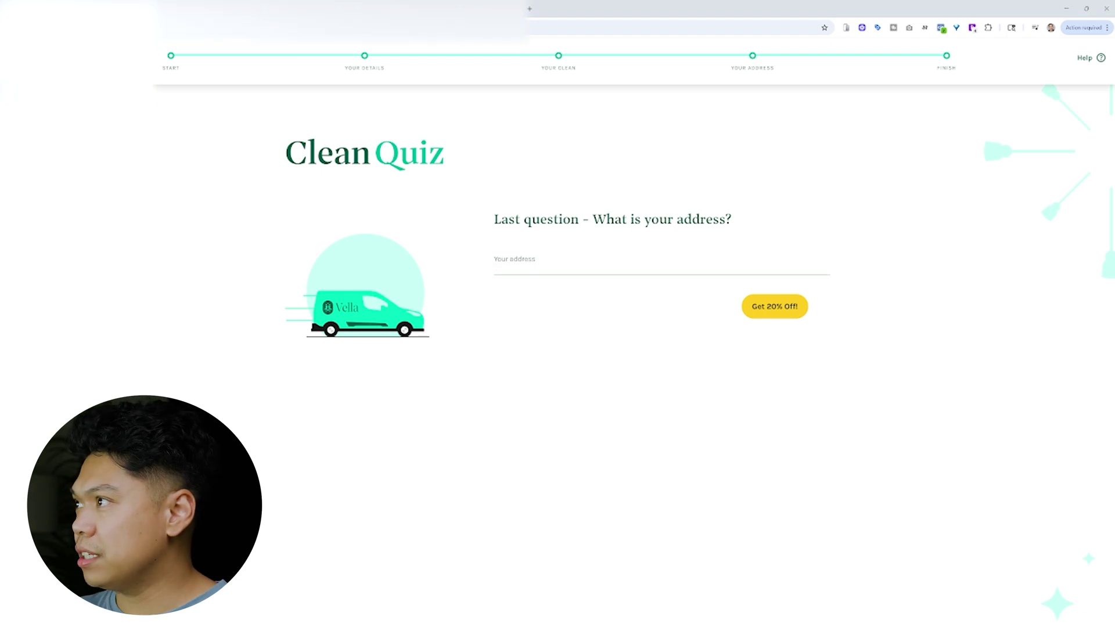
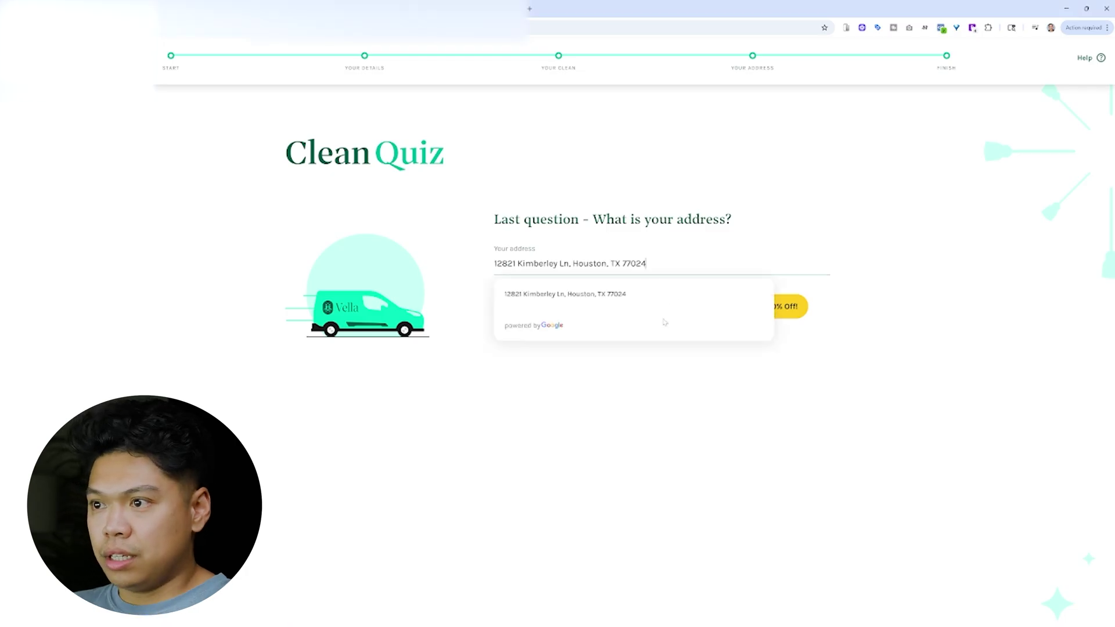
click(631, 295)
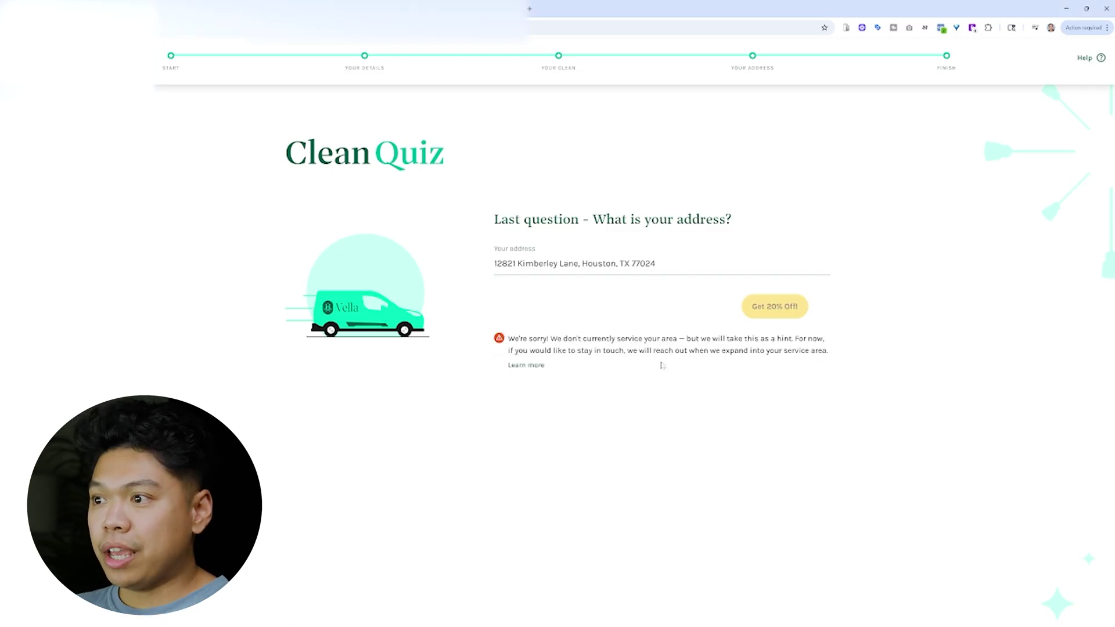
drag(662, 365, 479, 333)
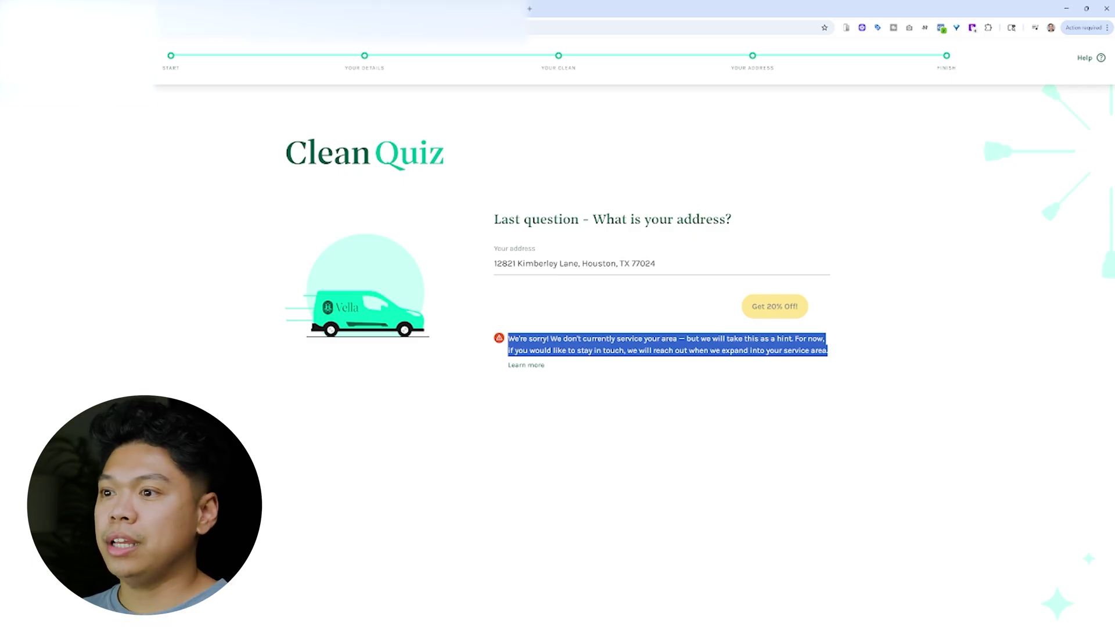
drag(840, 356, 497, 331)
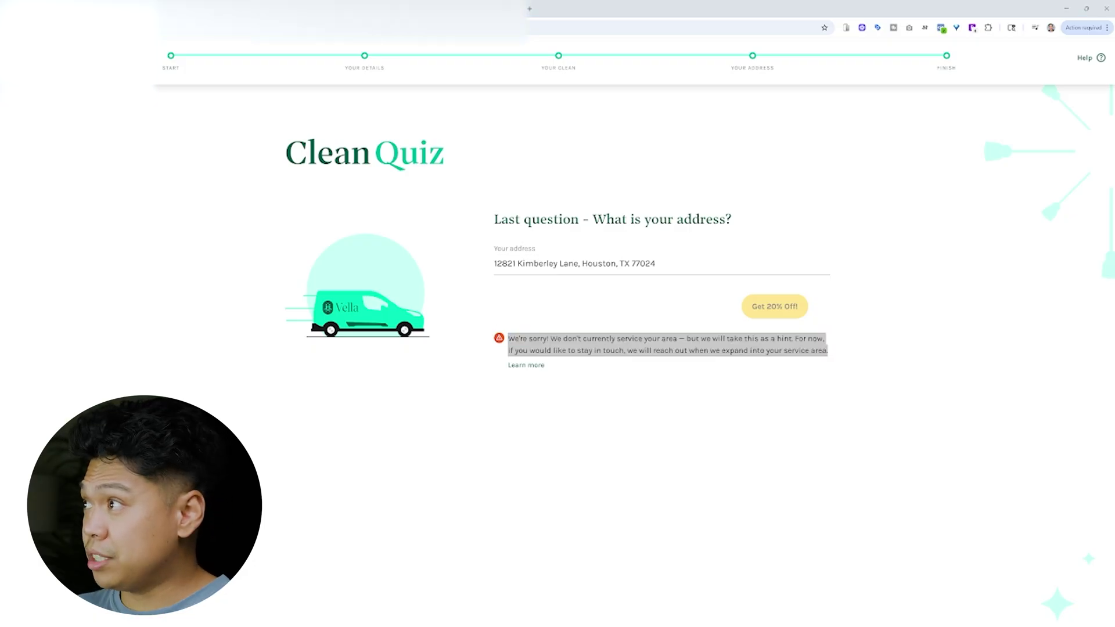
- Enter an Austin address instead and pick the first suggestion
triple_click(575, 263)
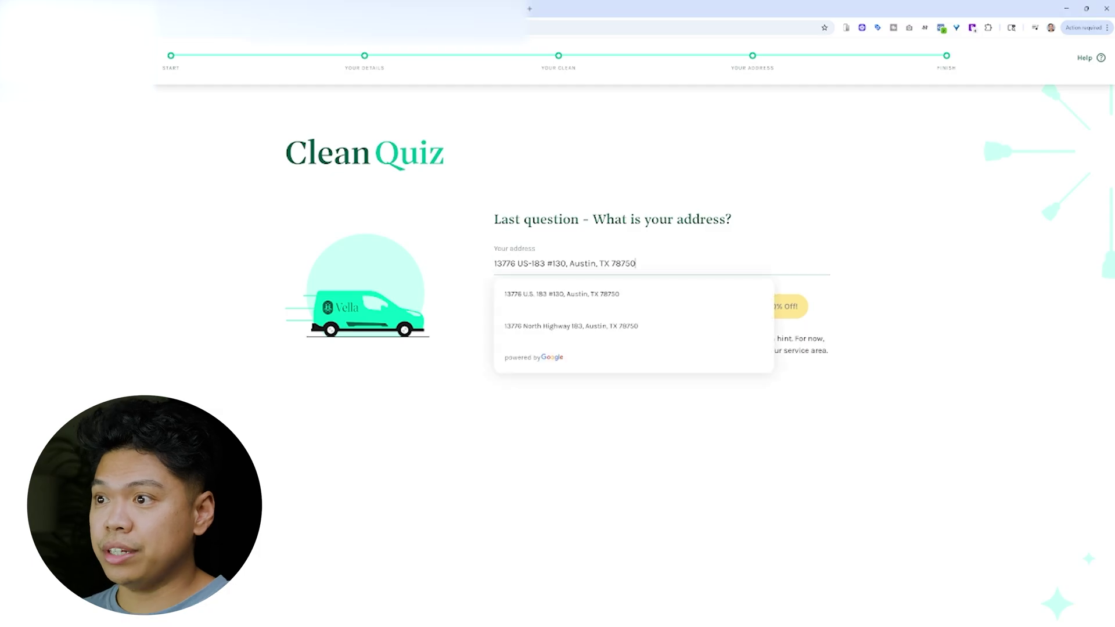
click(608, 295)
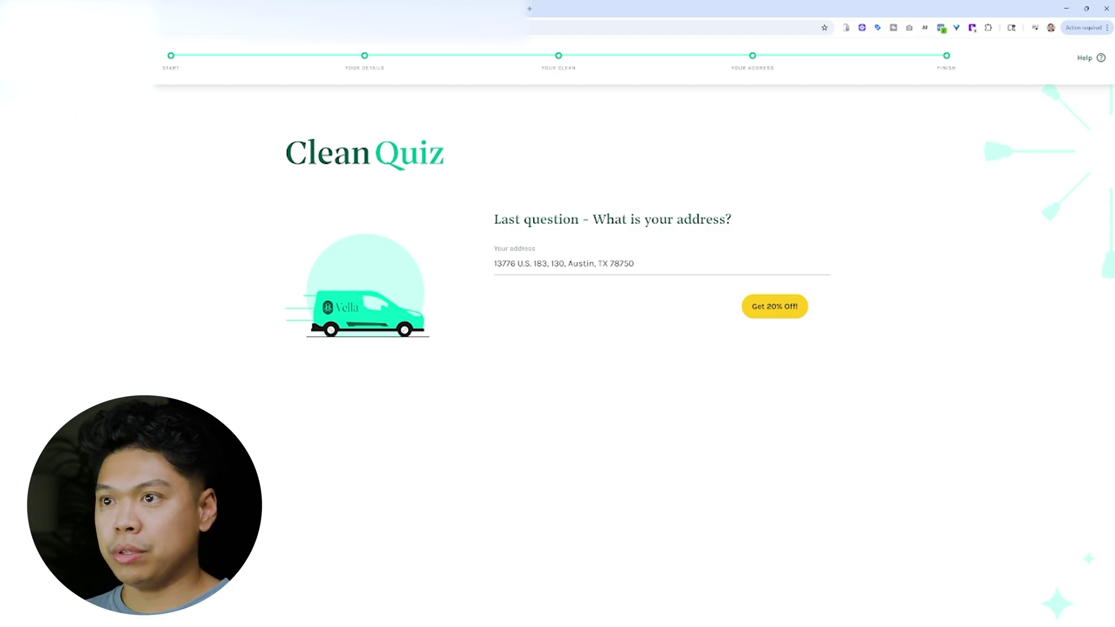
- Submit via Get 20% Off! and review the 1.5hrs Tidy clean recommendation and Save 16% offer
click(791, 303)
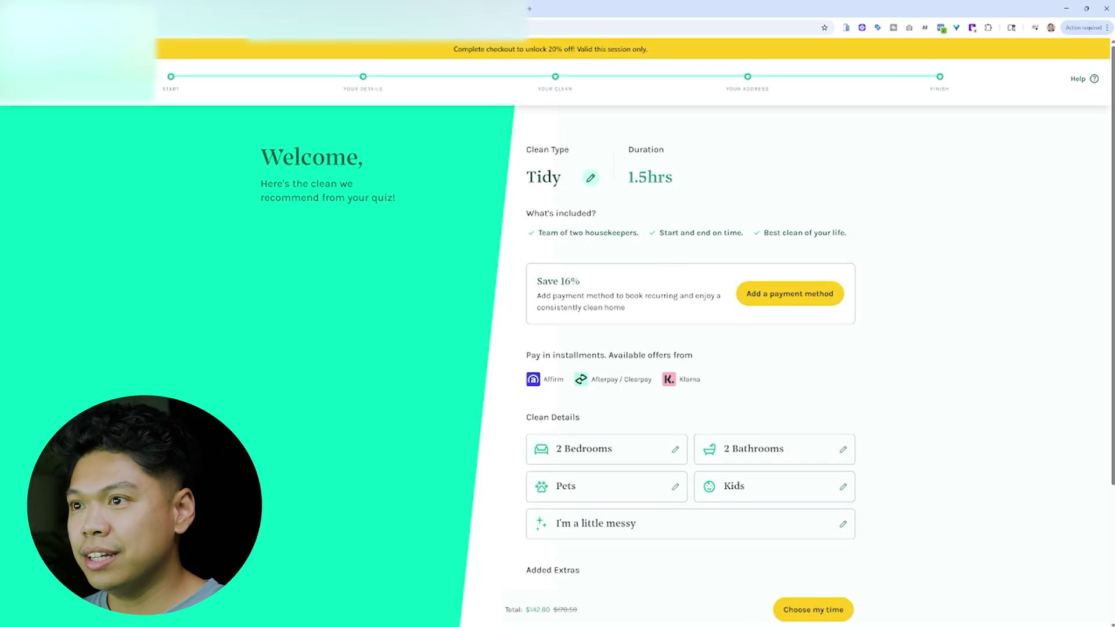
drag(694, 183, 634, 181)
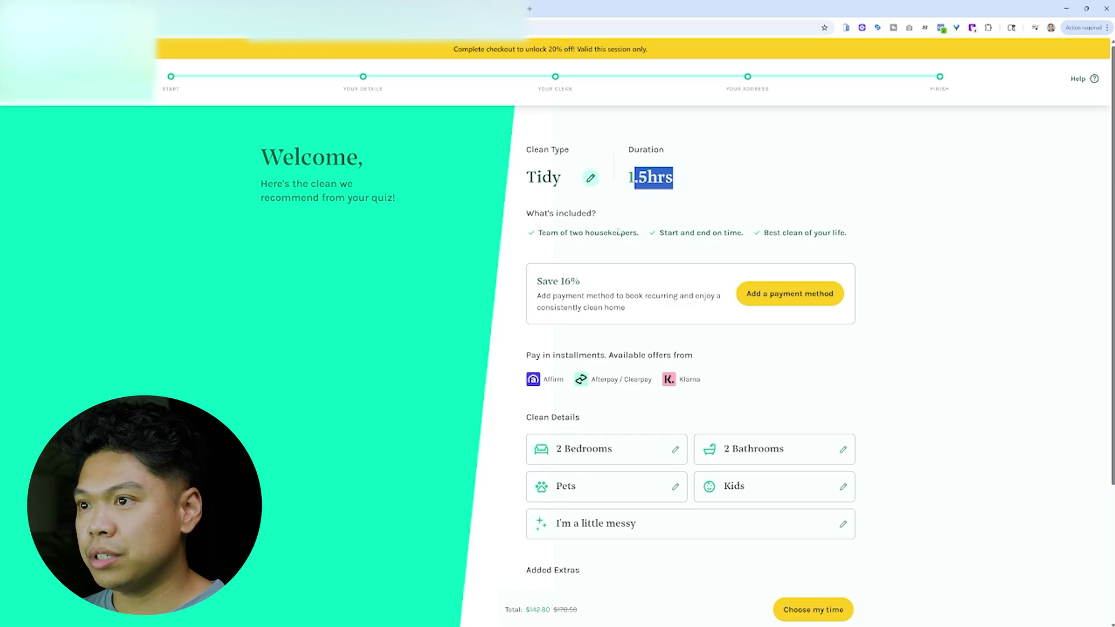
drag(537, 234, 781, 235)
drag(885, 234, 808, 246)
click(902, 267)
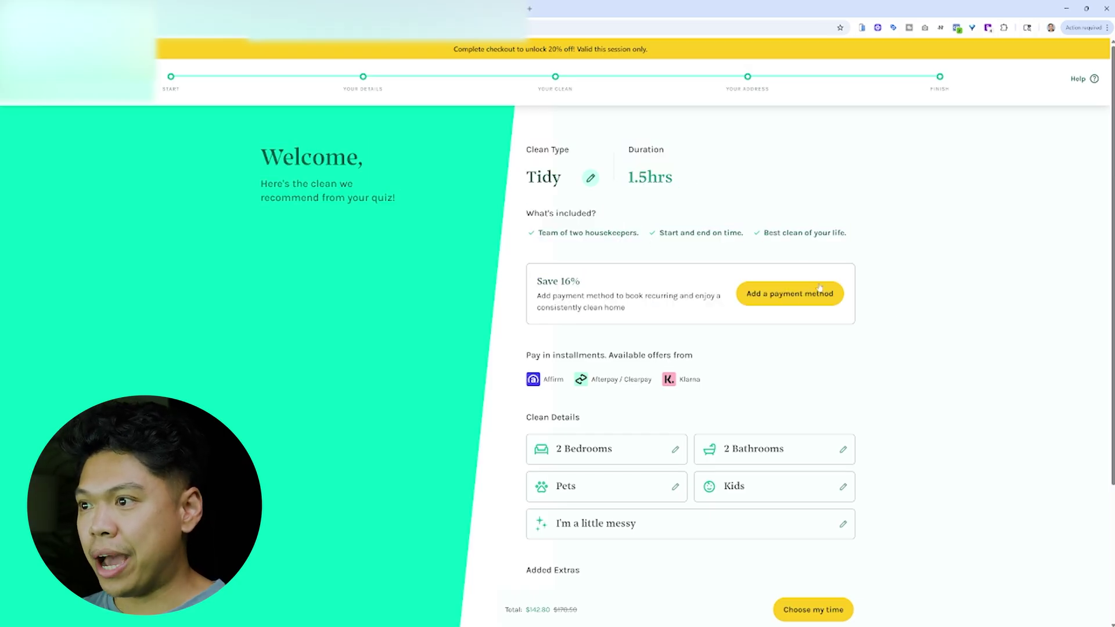
drag(607, 279, 598, 287)
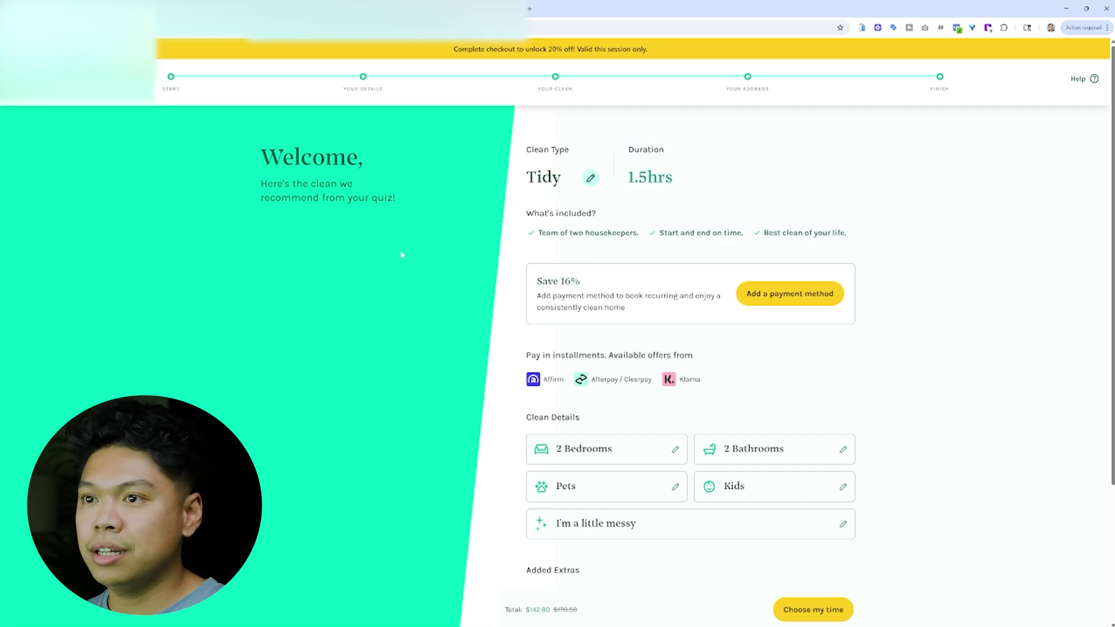
drag(370, 198, 428, 211)
triple_click(430, 213)
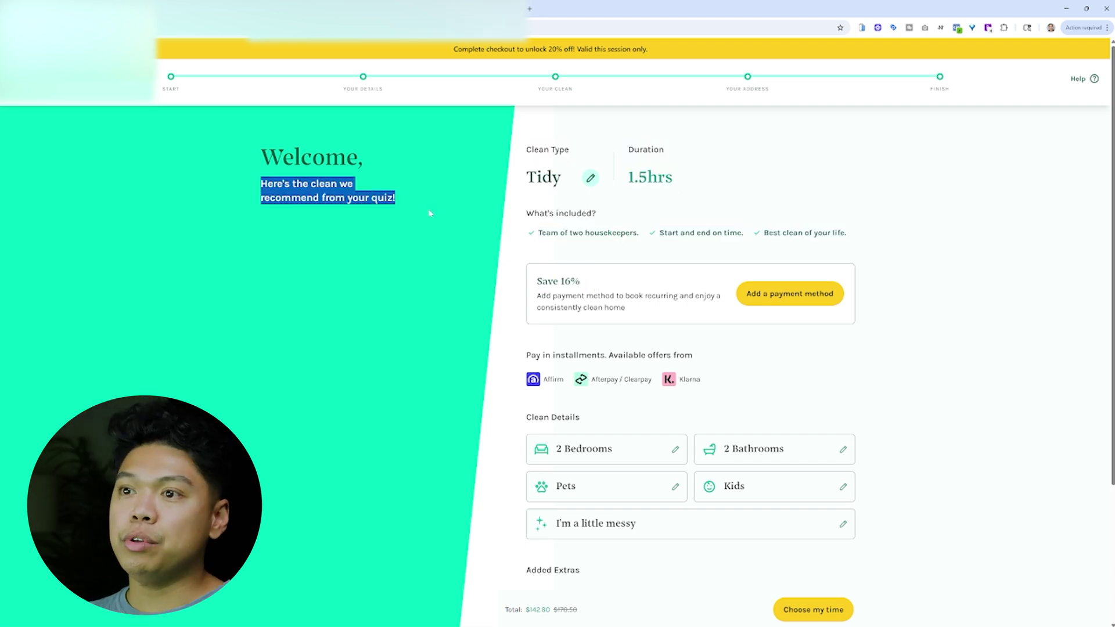
click(486, 281)
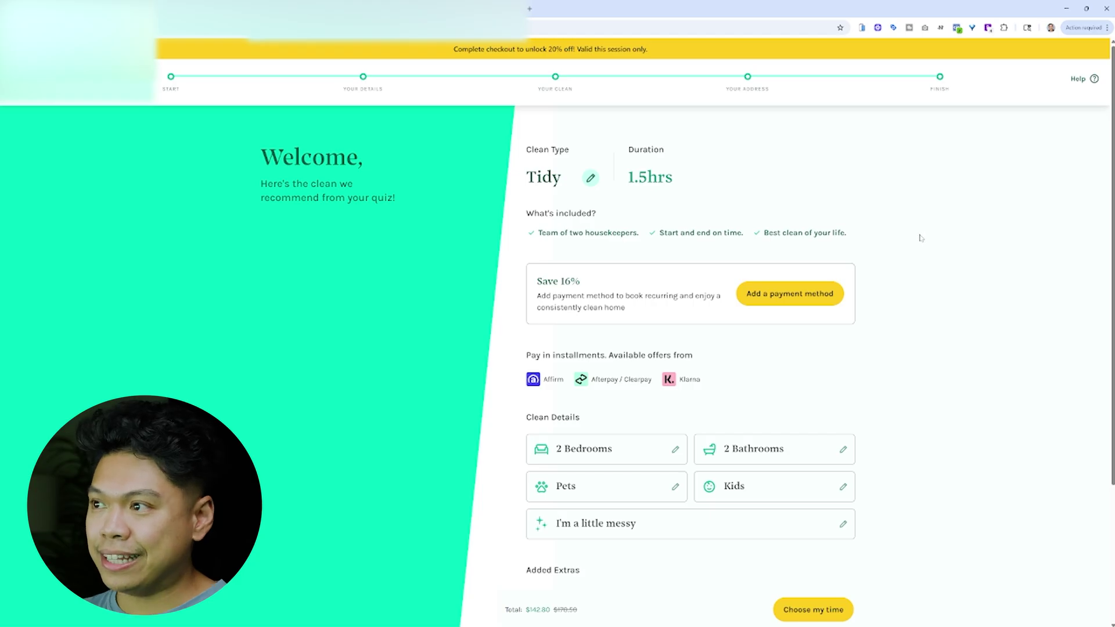
- Reconfirm 2 bedrooms and 2 bathrooms, then review the $142.80 total against the original price
scroll(922, 239, down, 3)
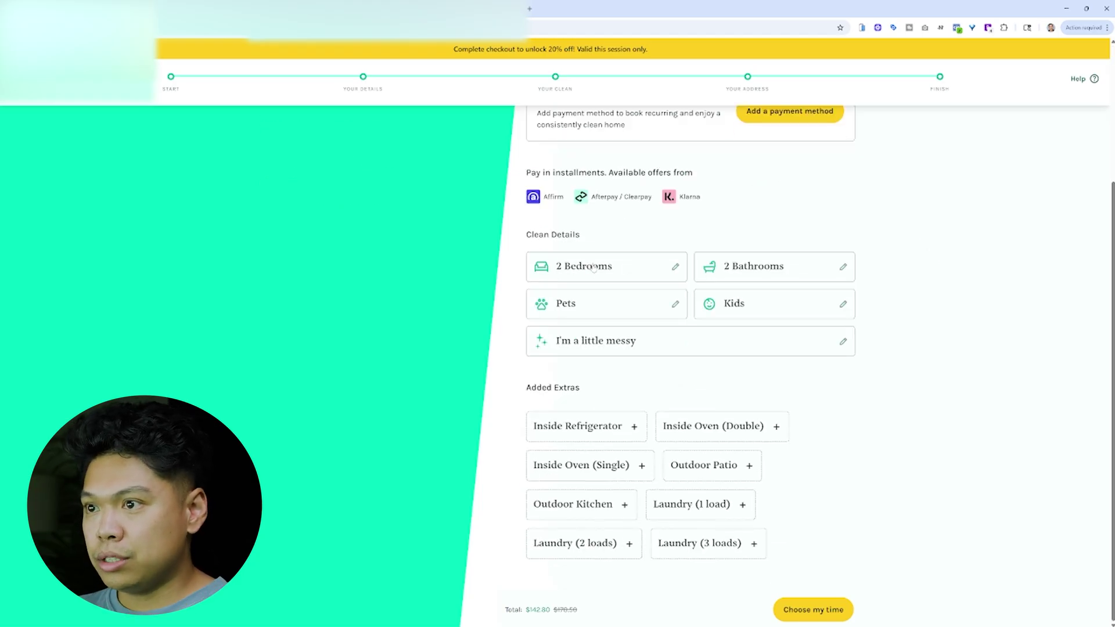
click(773, 264)
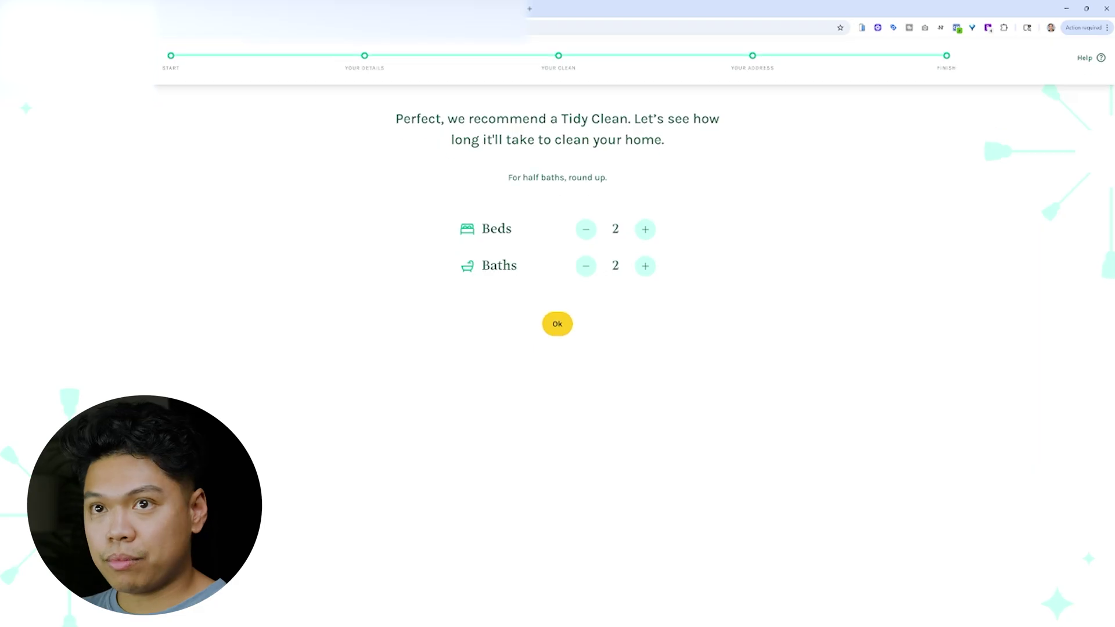
click(555, 327)
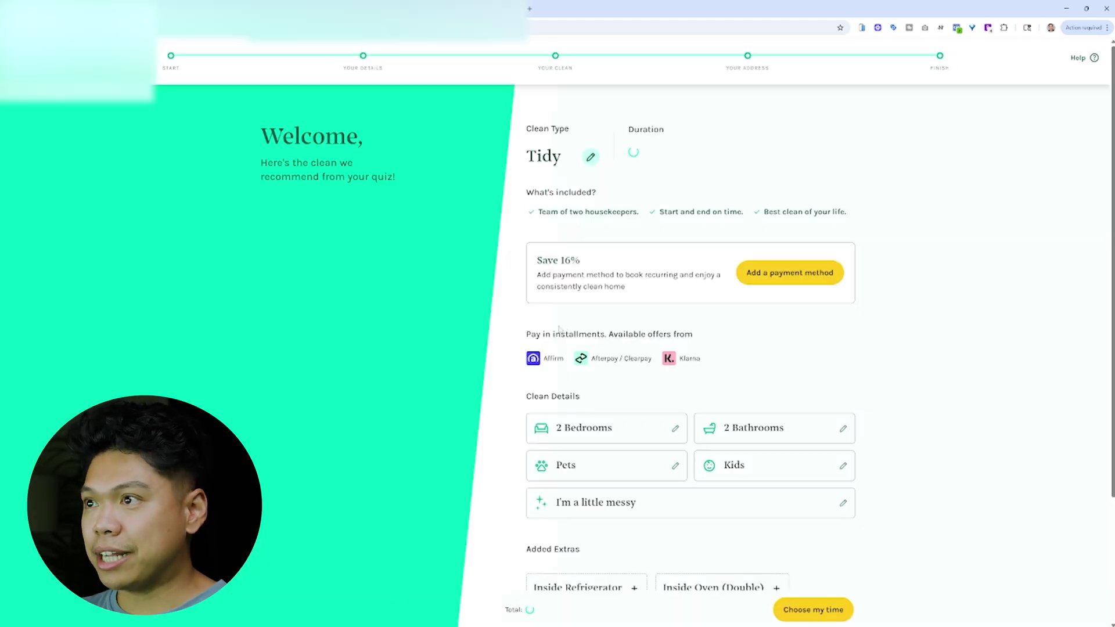
scroll(626, 352, down, 3)
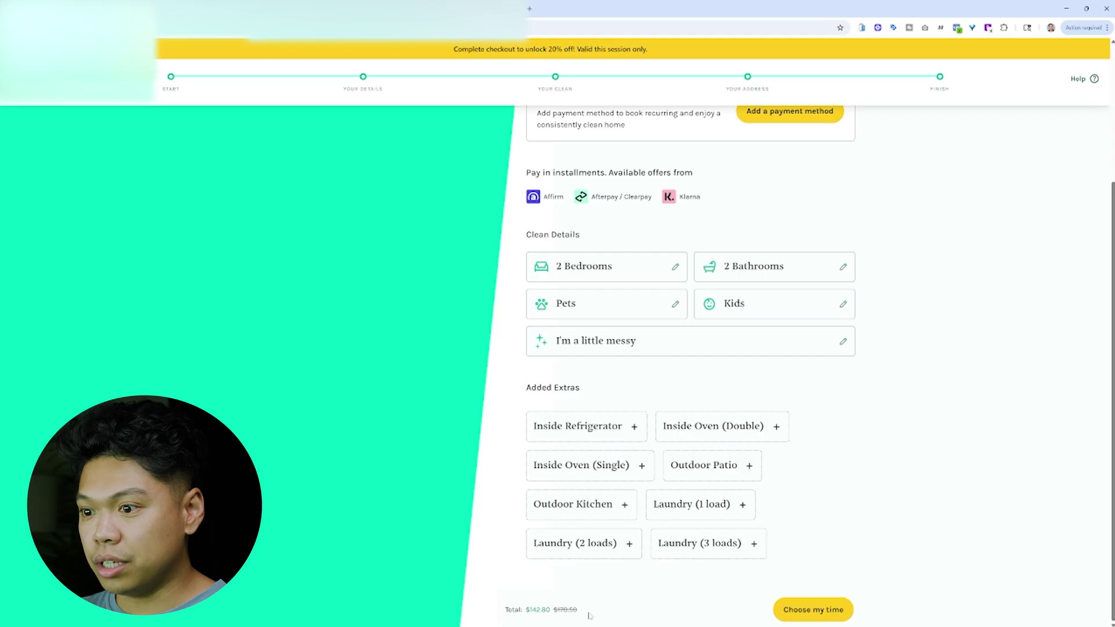
drag(591, 613, 500, 610)
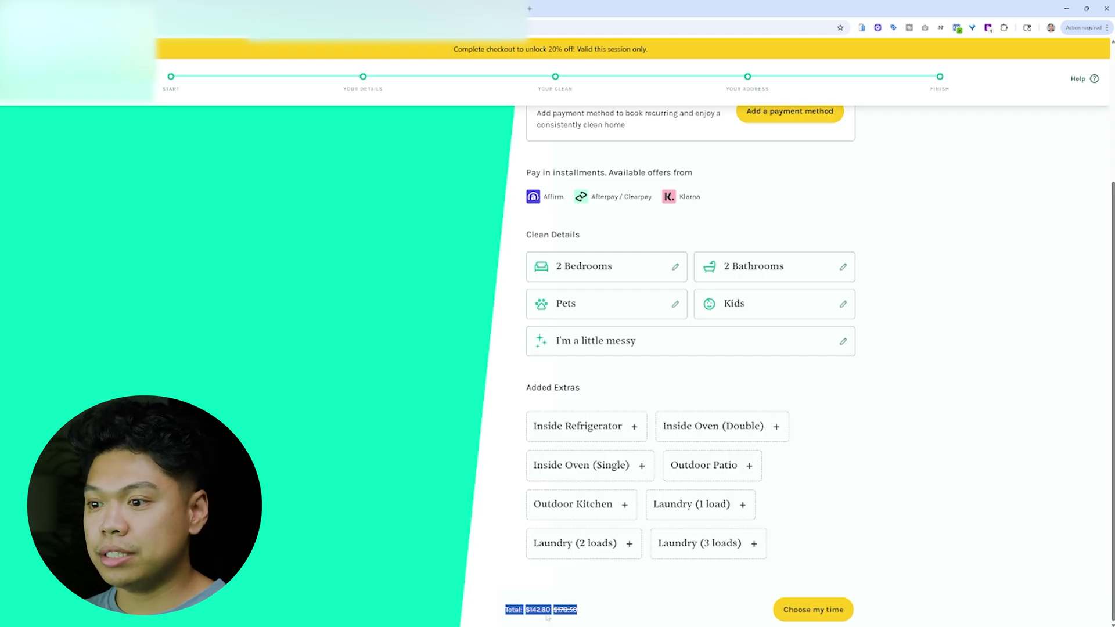
drag(579, 610, 500, 610)
click(494, 593)
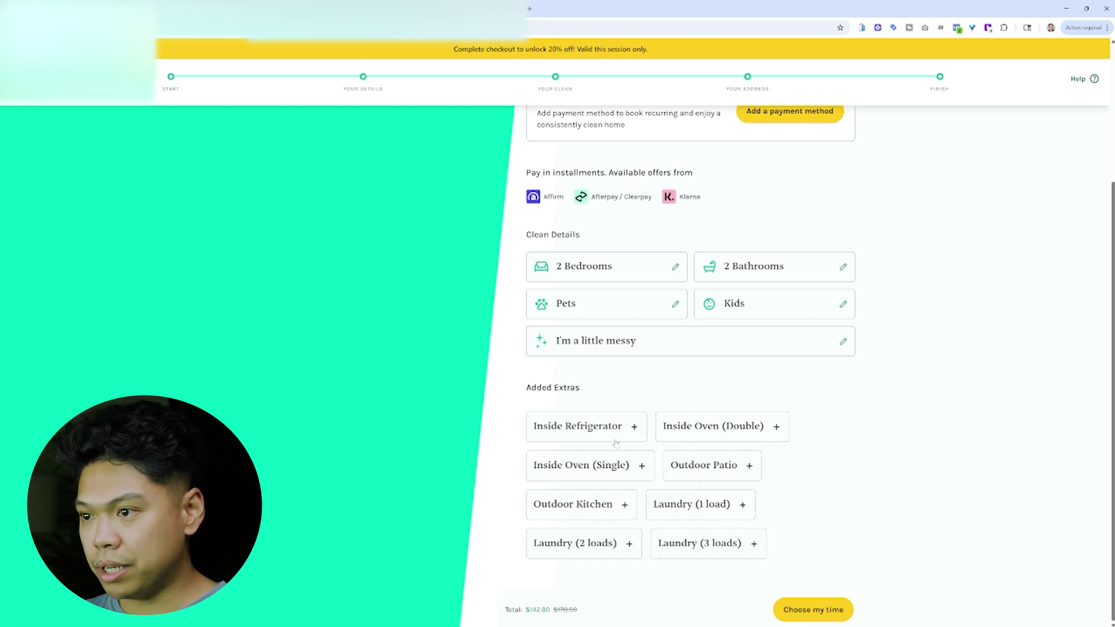
click(631, 429)
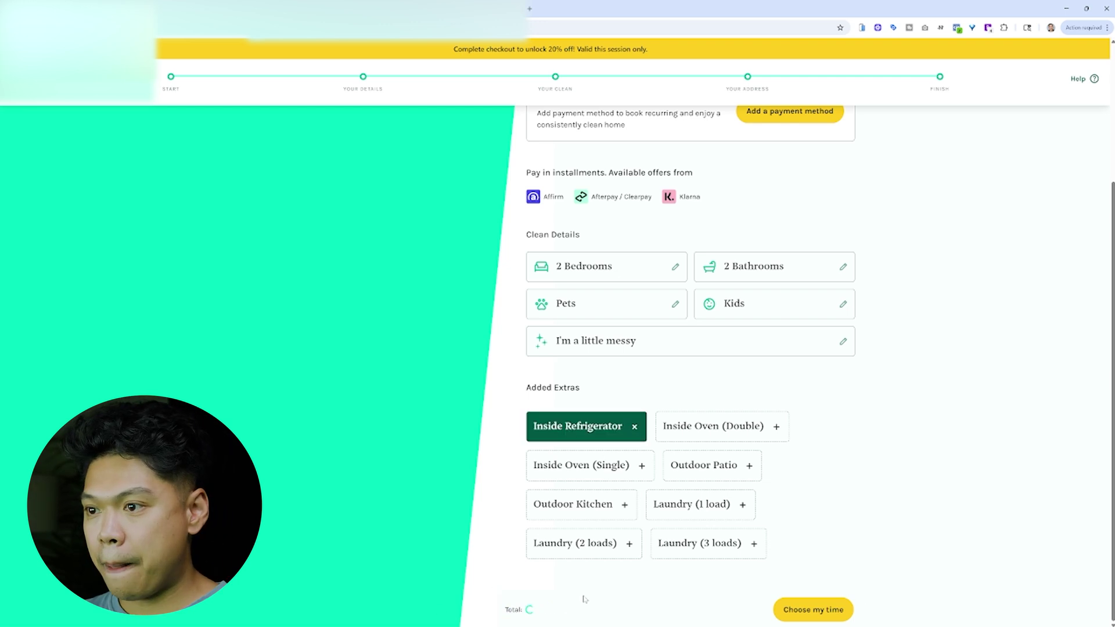
click(741, 433)
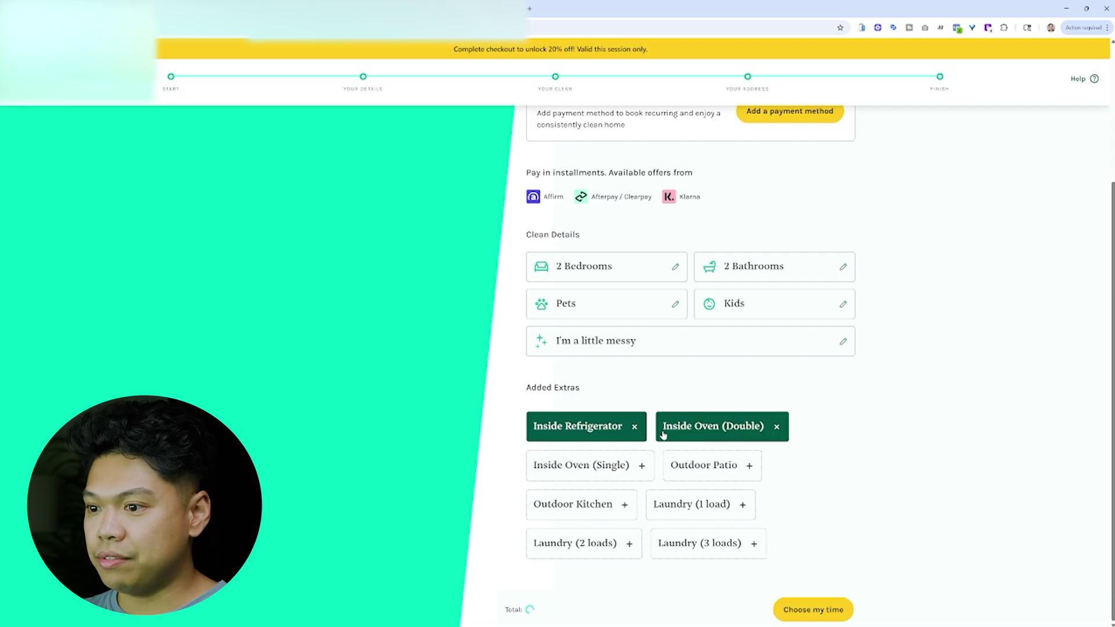
click(778, 428)
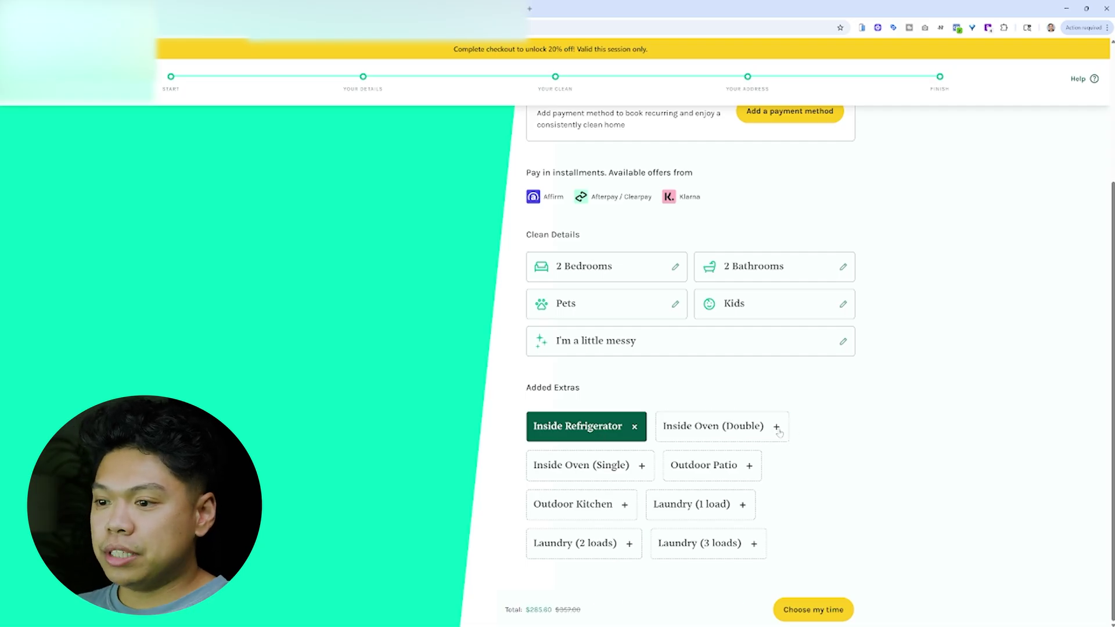
click(635, 430)
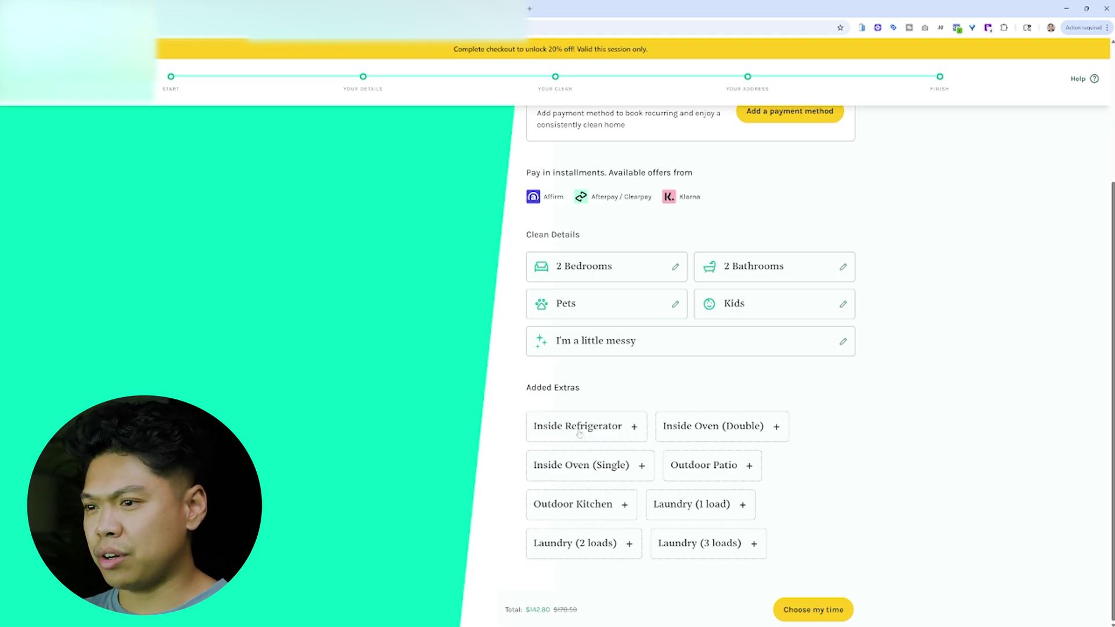
click(719, 437)
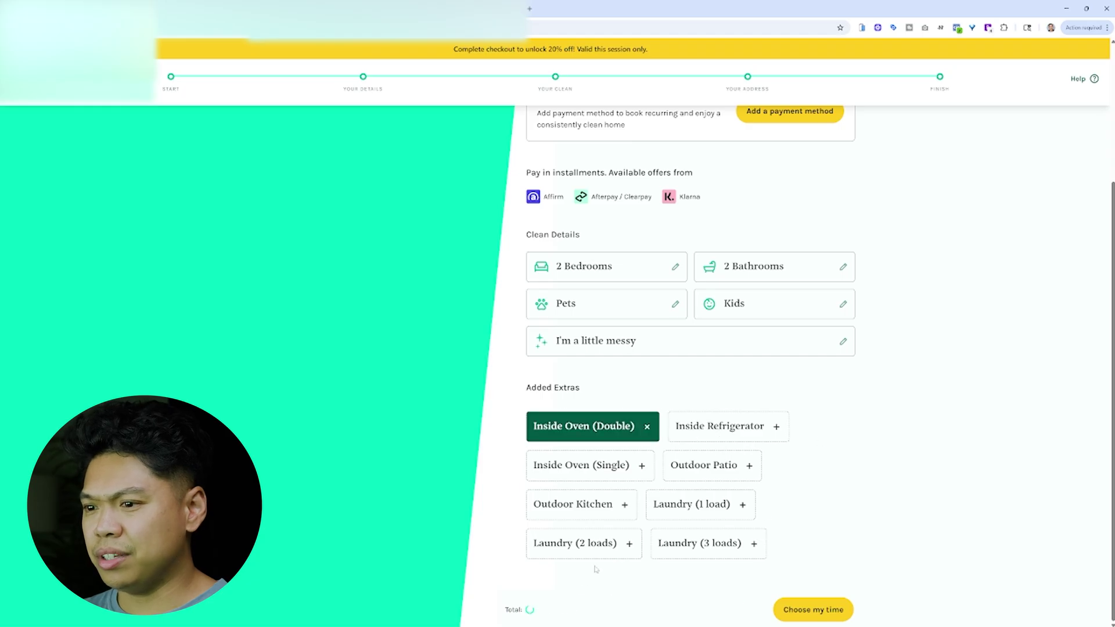
click(648, 430)
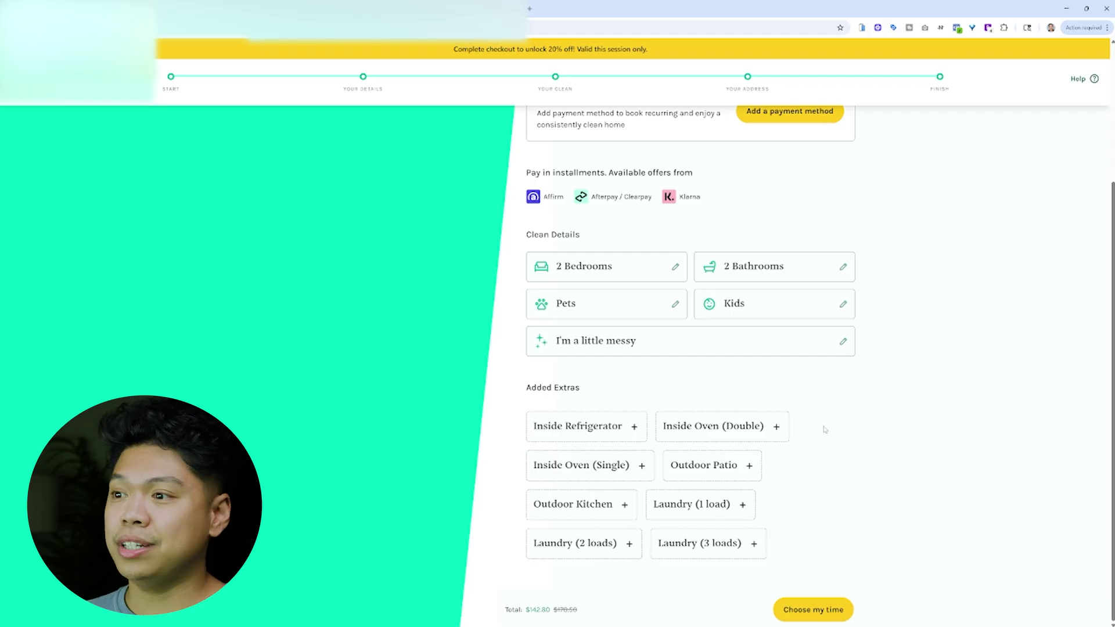
scroll(847, 424, up, 3)
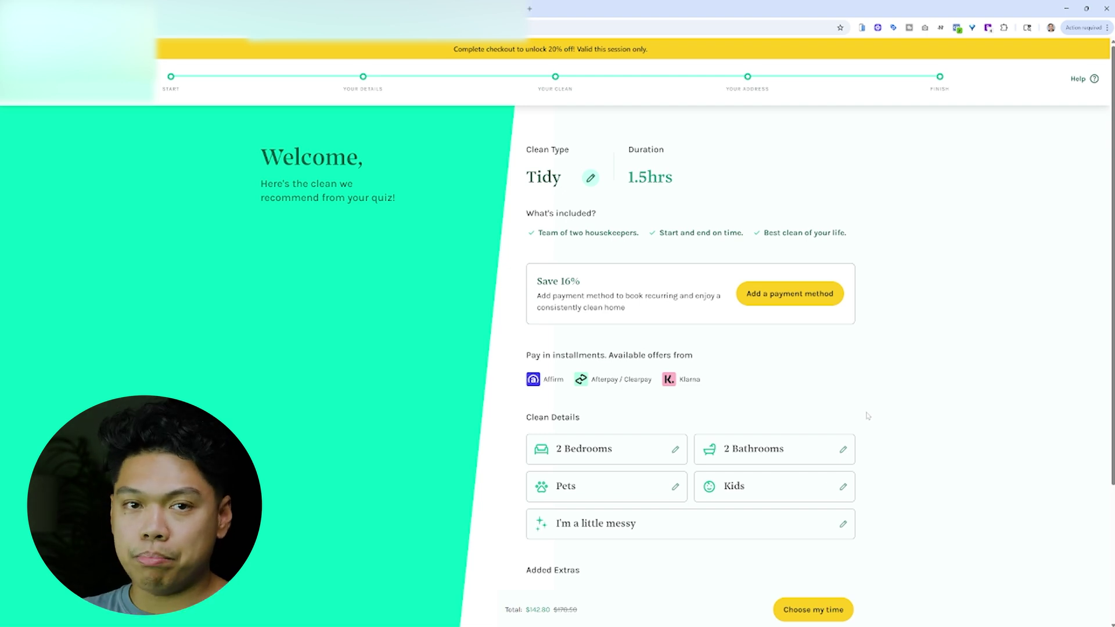
scroll(836, 467, down, 3)
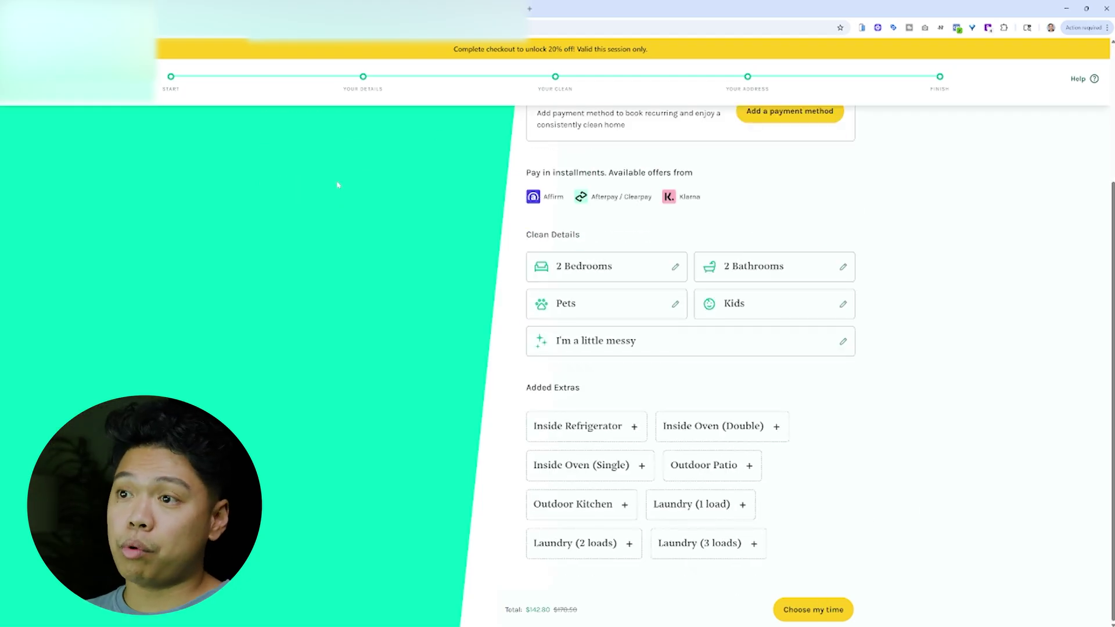
scroll(352, 266, up, 3)
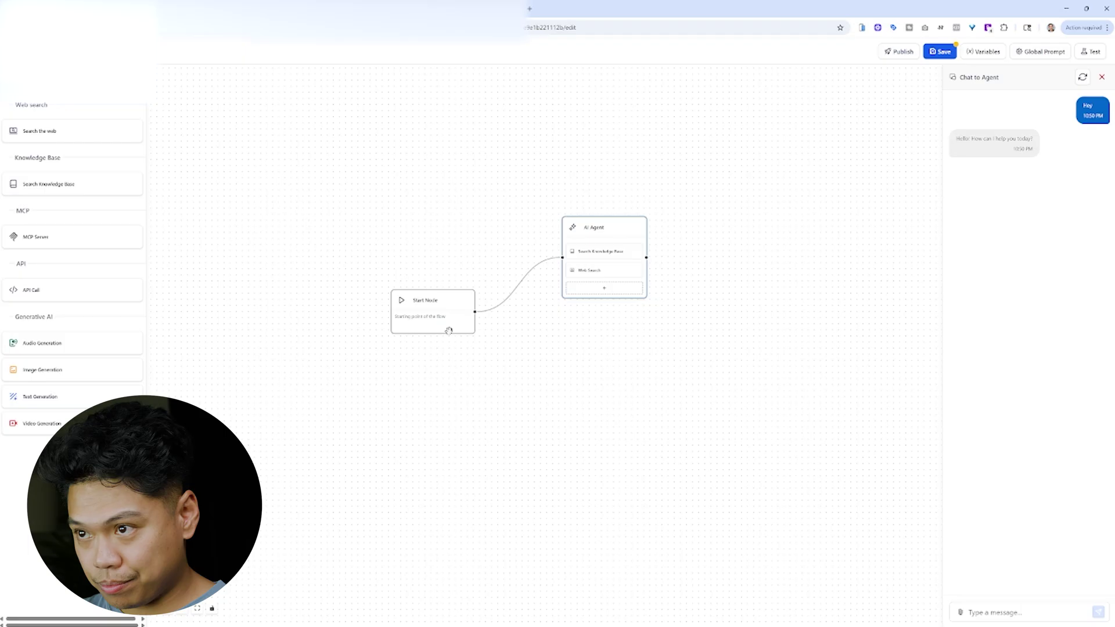
scroll(557, 328, up, 4)
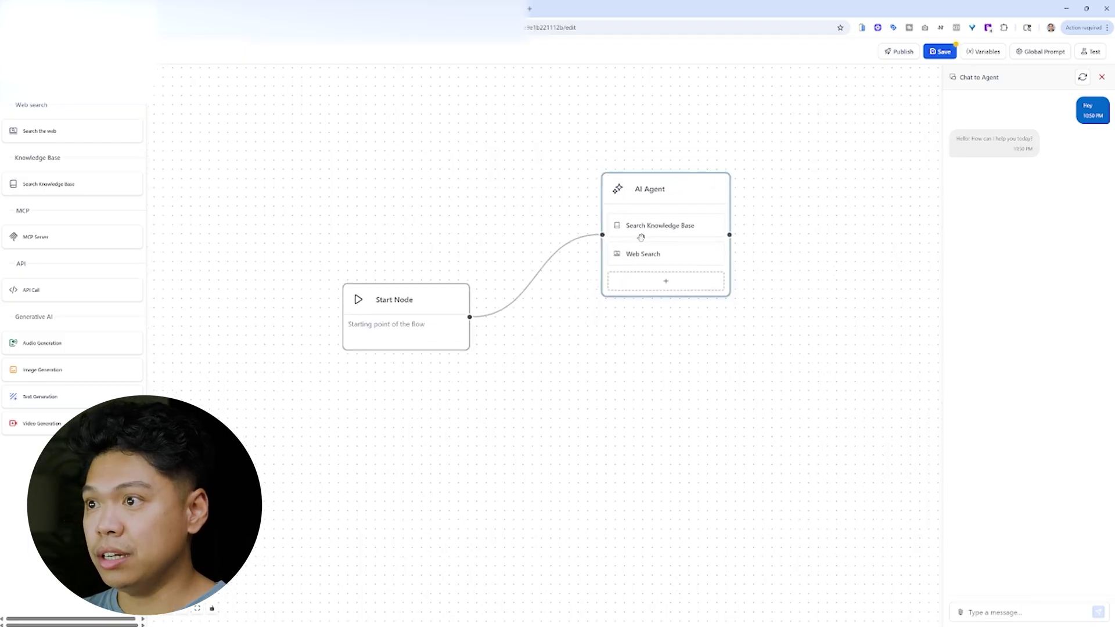
scroll(641, 244, down, 1)
scroll(605, 349, down, 1)
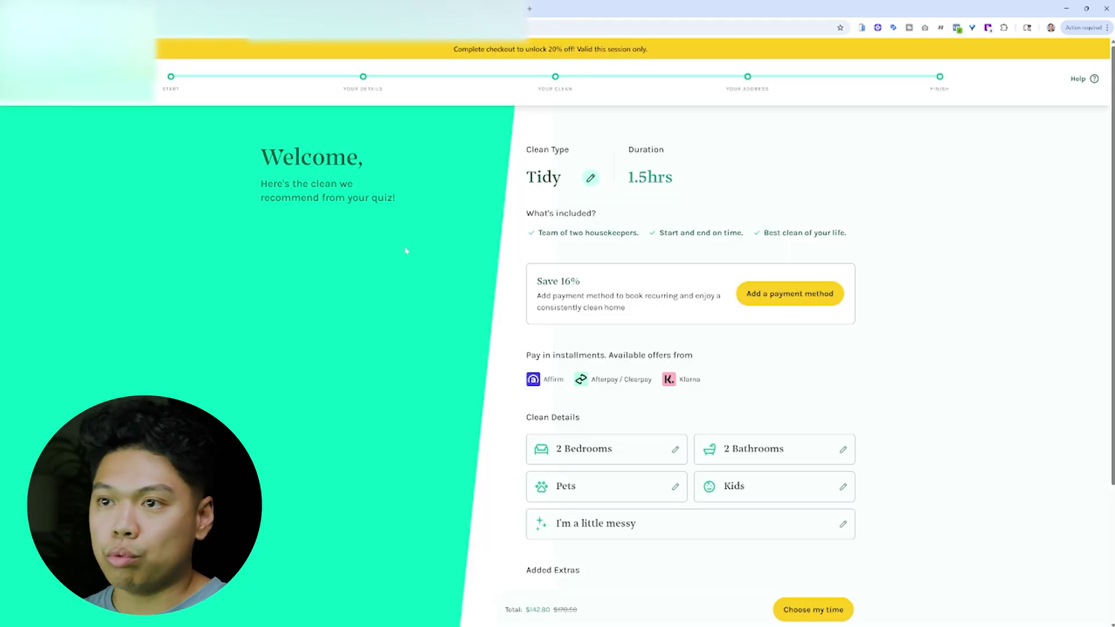
- Highlight and then deselect the Welcome heading and its subtitle
drag(406, 251, 172, 149)
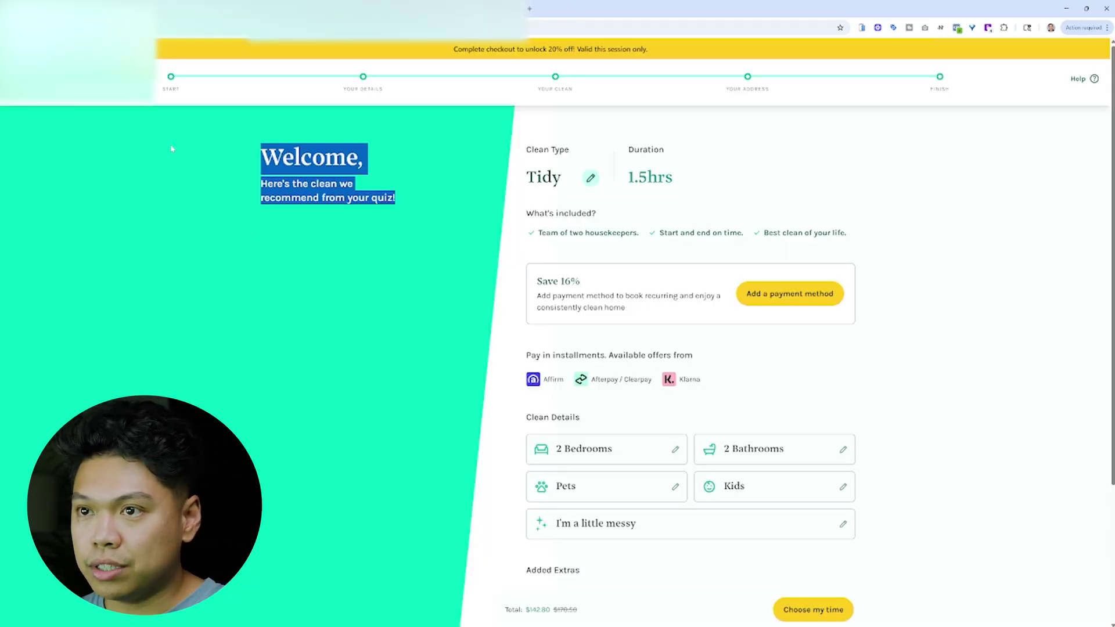
click(441, 187)
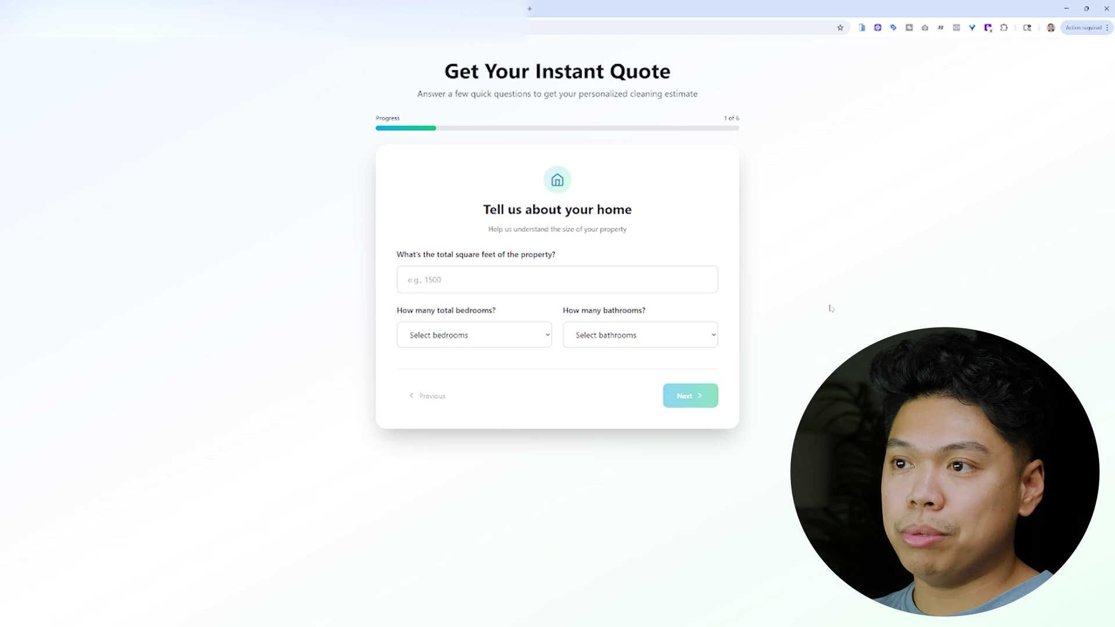
- Enter 1500 sq ft with 1 Bedroom and 1 Bathroom on step 1
click(441, 279)
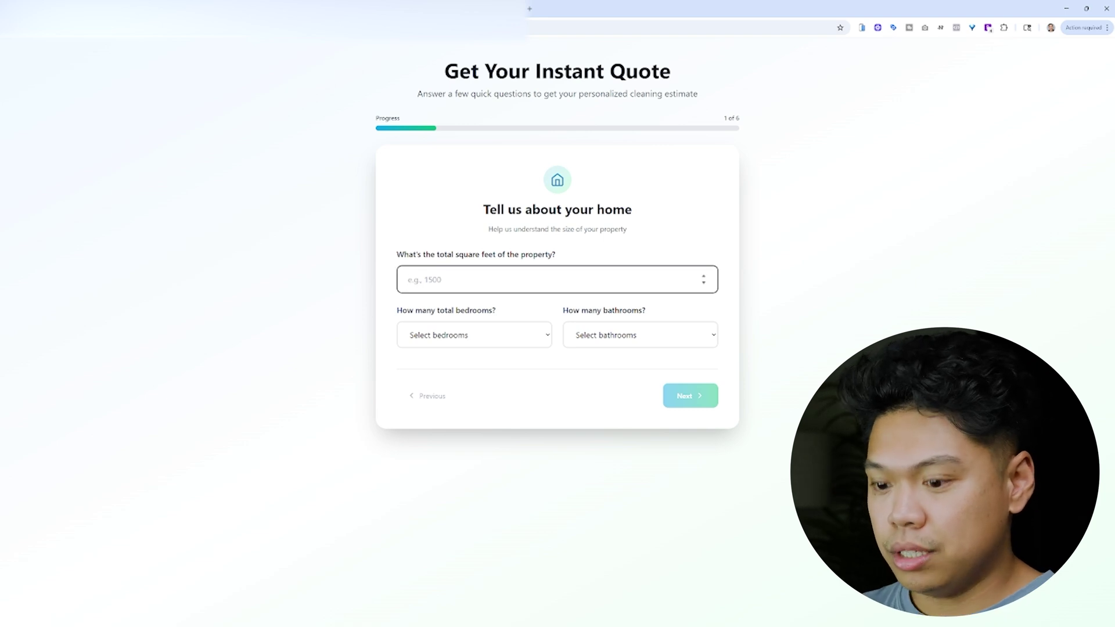
text(1500)
click(465, 332)
click(508, 366)
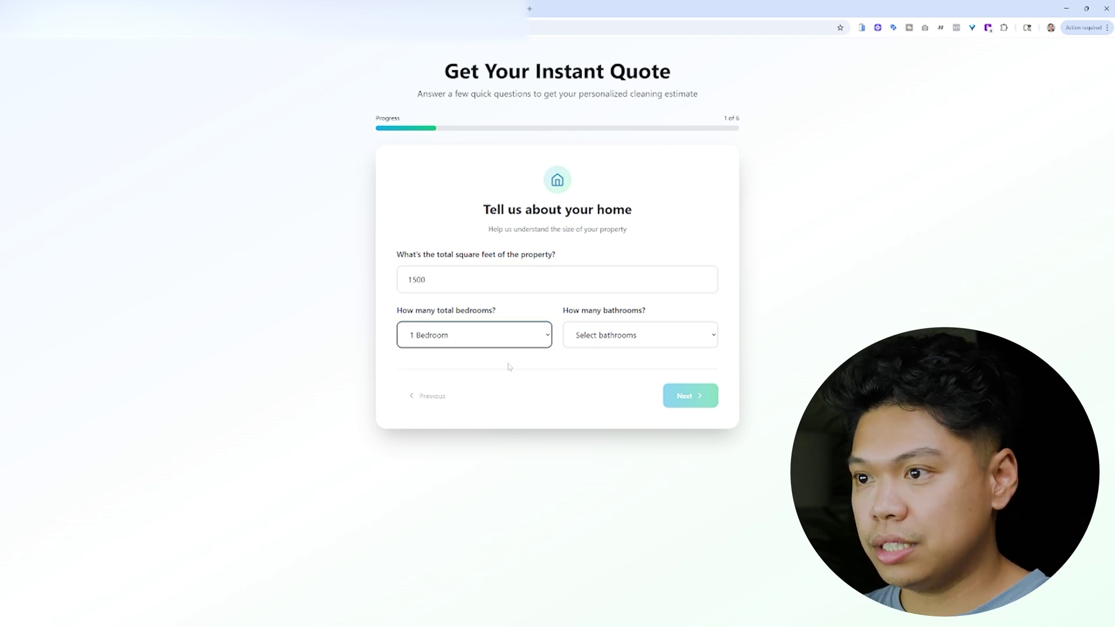
click(639, 335)
click(696, 368)
click(697, 395)
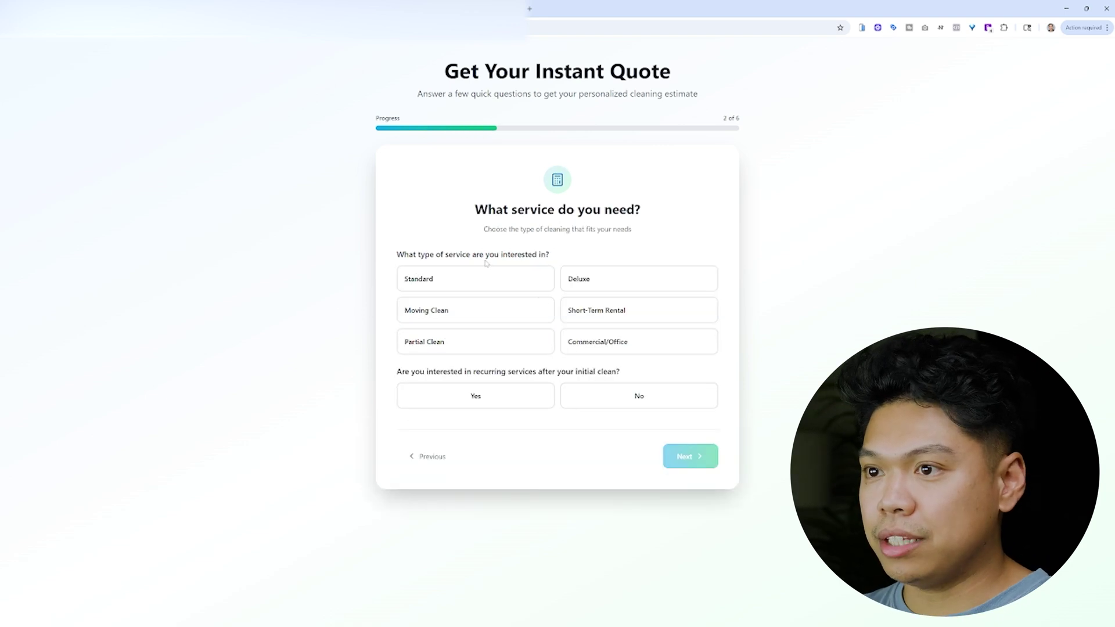
- Choose the Standard service and answer Yes to recurring services
drag(486, 264, 478, 279)
click(664, 359)
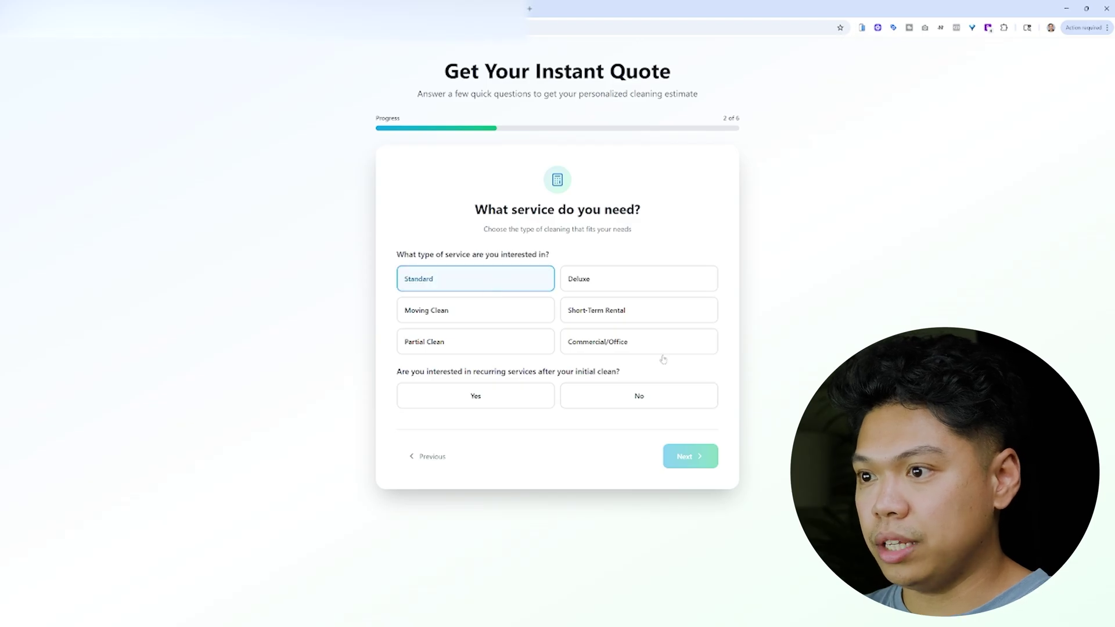
click(488, 395)
click(700, 459)
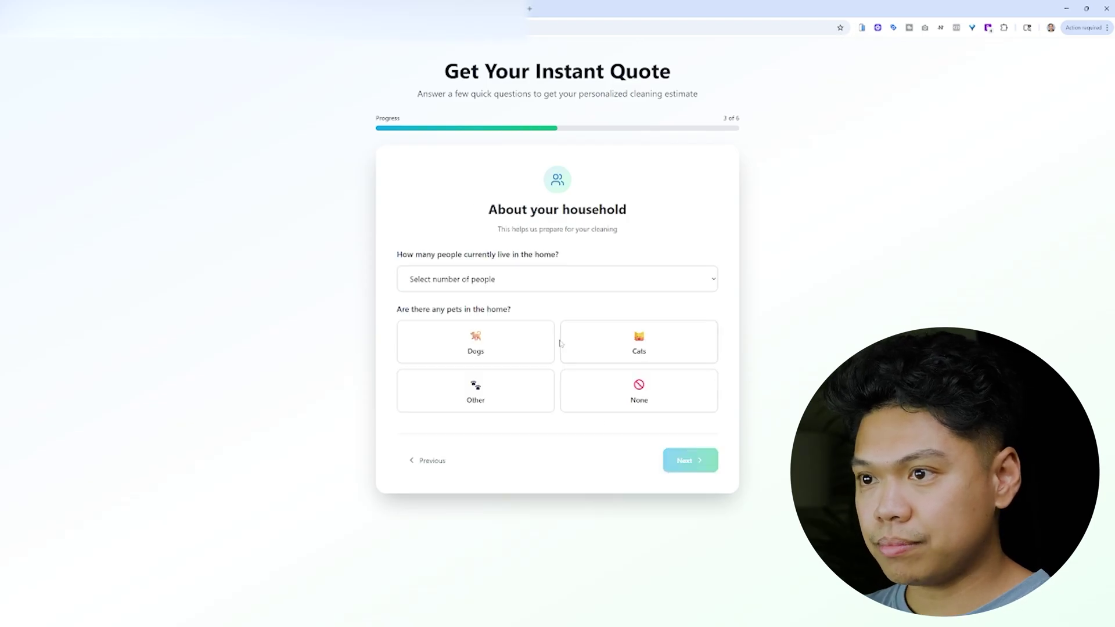
- Set the household to 2 People with dogs in the home
click(559, 286)
click(489, 325)
click(480, 347)
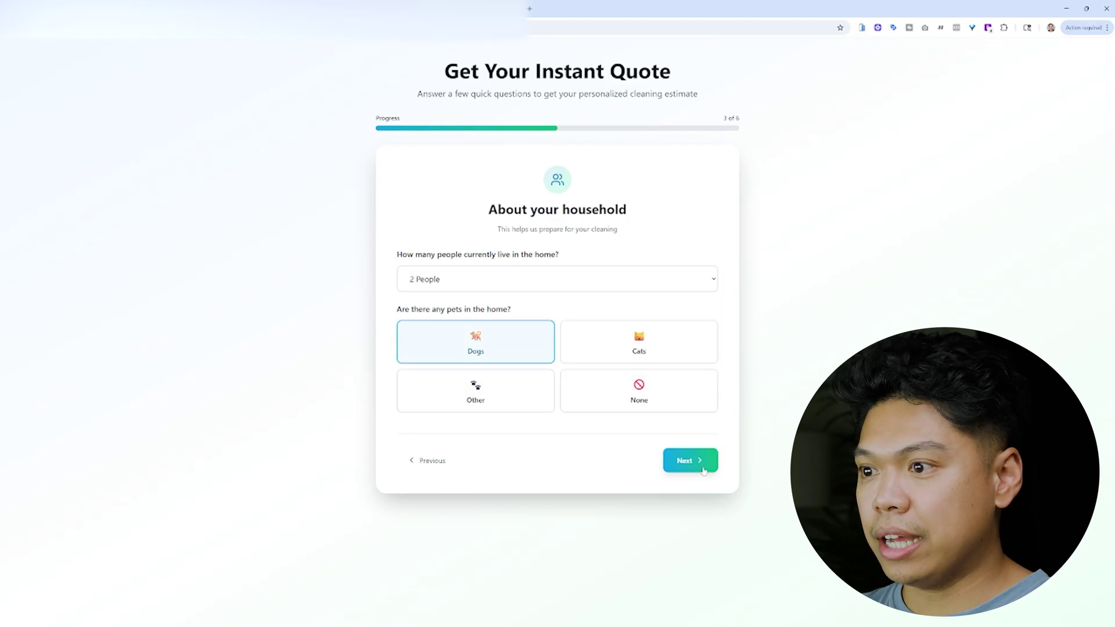
click(690, 460)
- Rate the home average build-up, note 'N/A' for problem areas, and choose last cleaned 1-2 Weeks
click(524, 318)
click(409, 429)
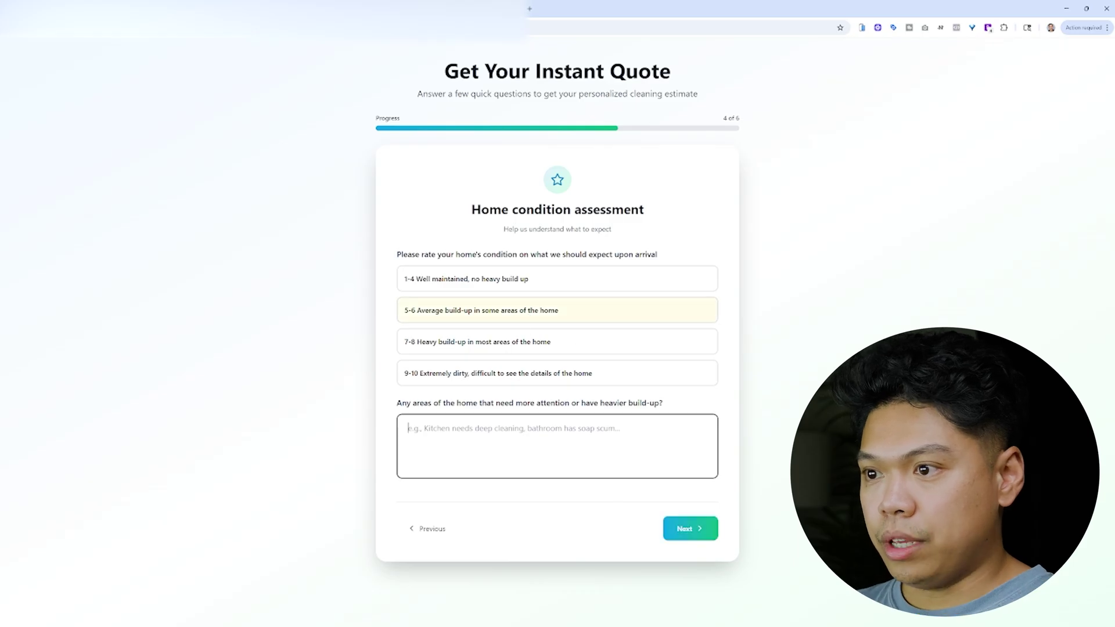
text(N/A)
click(690, 529)
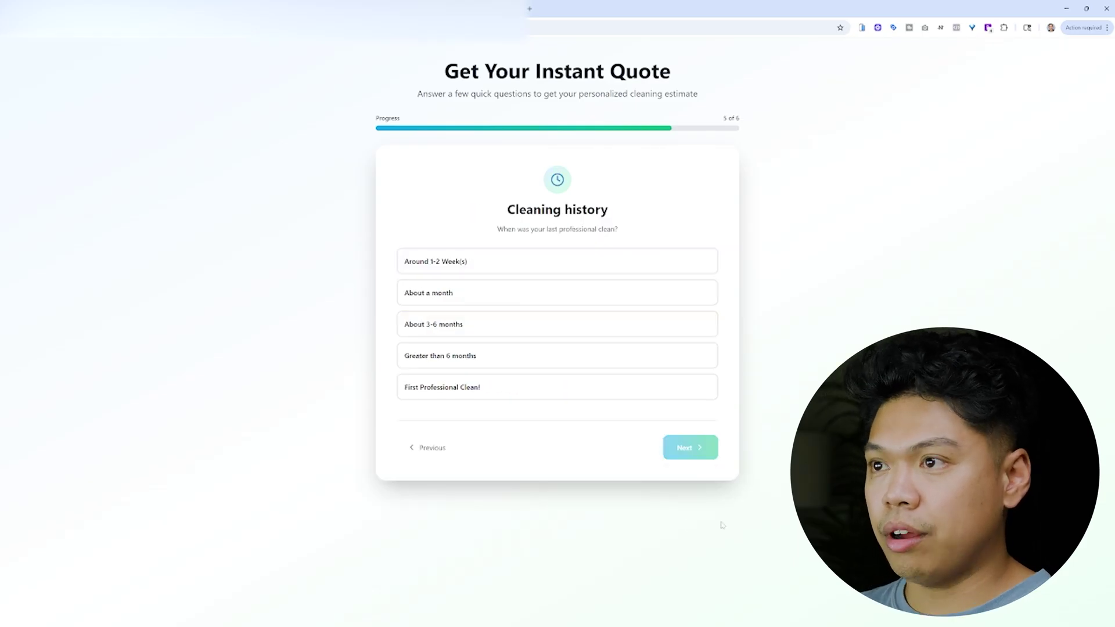
click(469, 268)
click(688, 452)
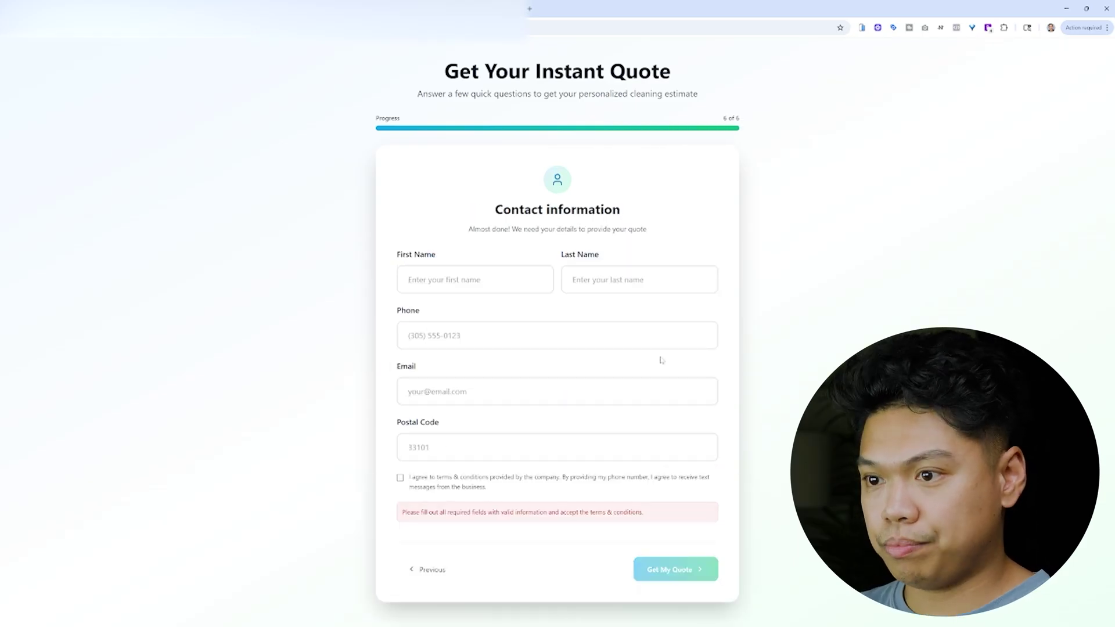
- Fill in the first name, last name, phone number, e-mail and postal code fields
drag(666, 413, 542, 371)
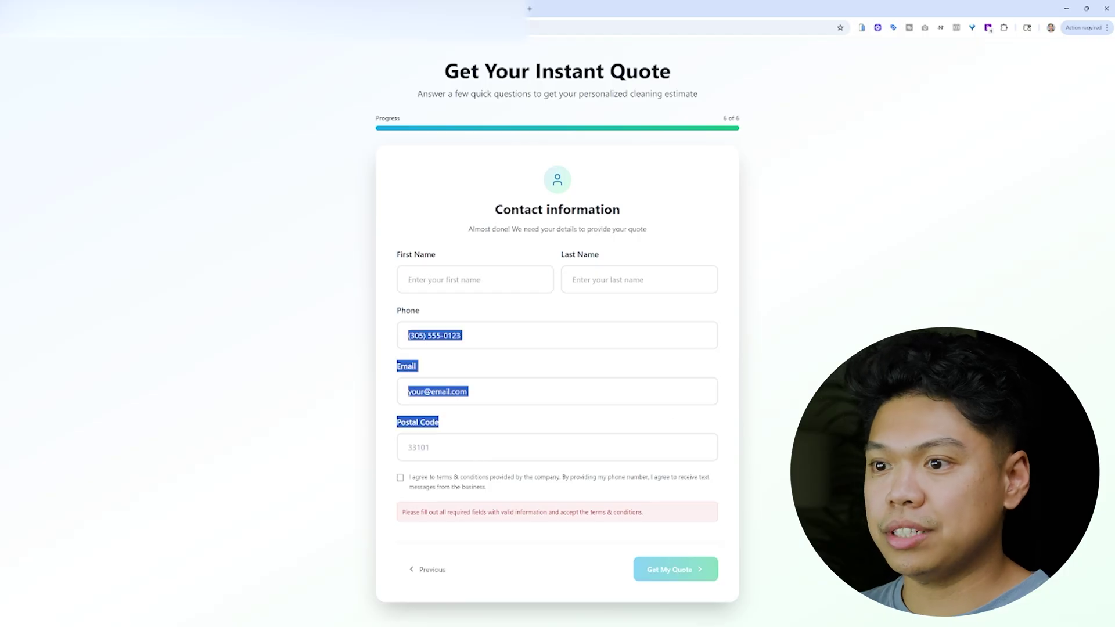
click(542, 371)
click(494, 280)
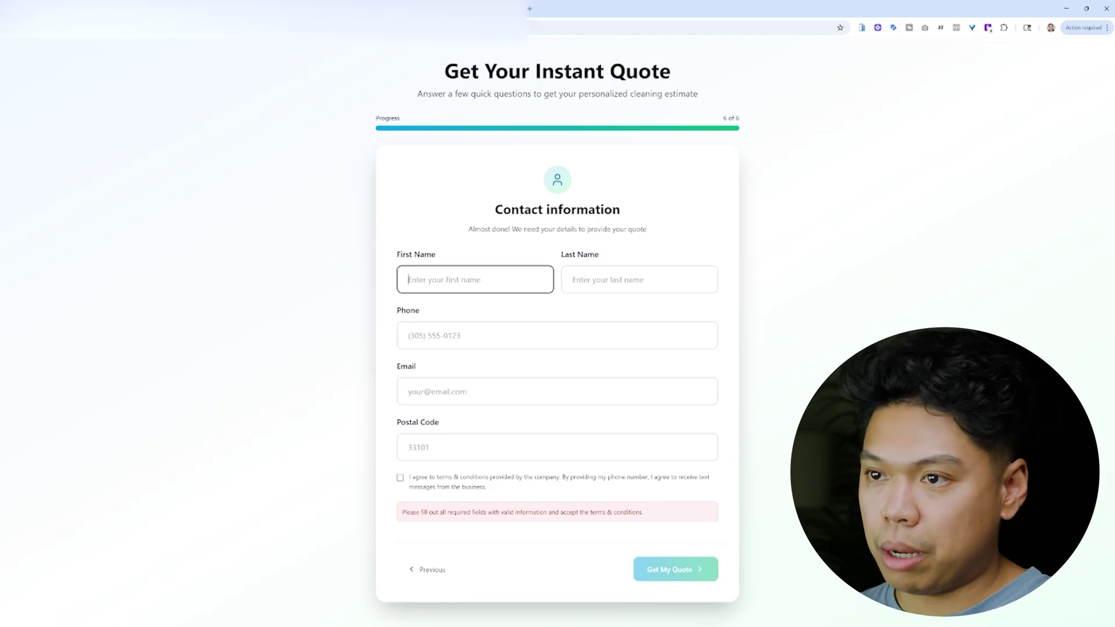
text(RC)
key(Tab)
text(S)
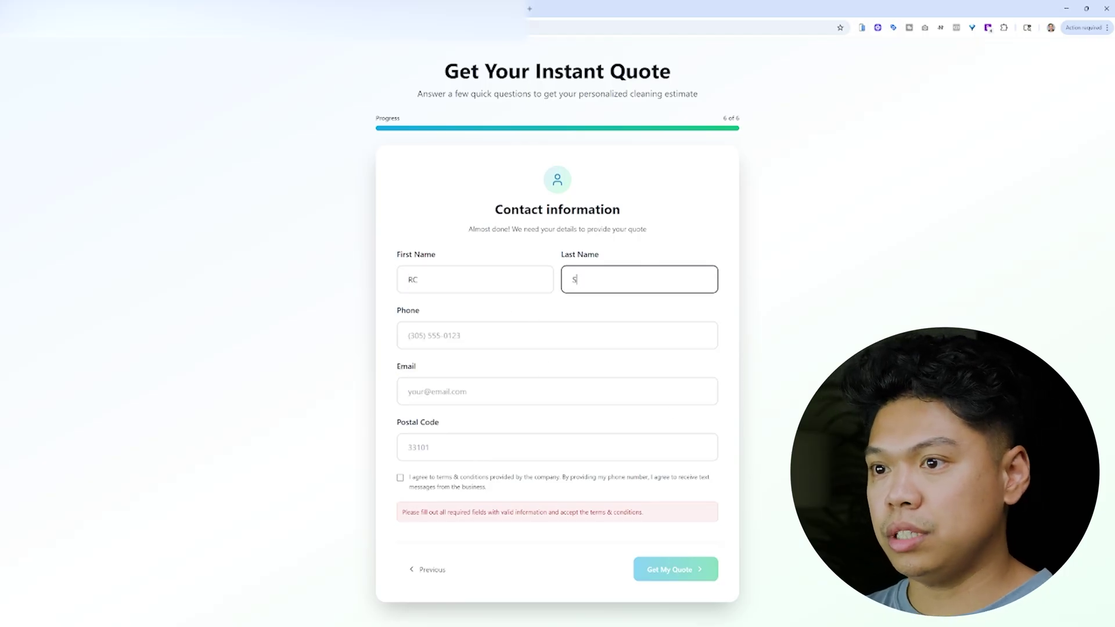
key(Tab)
text(702777777)
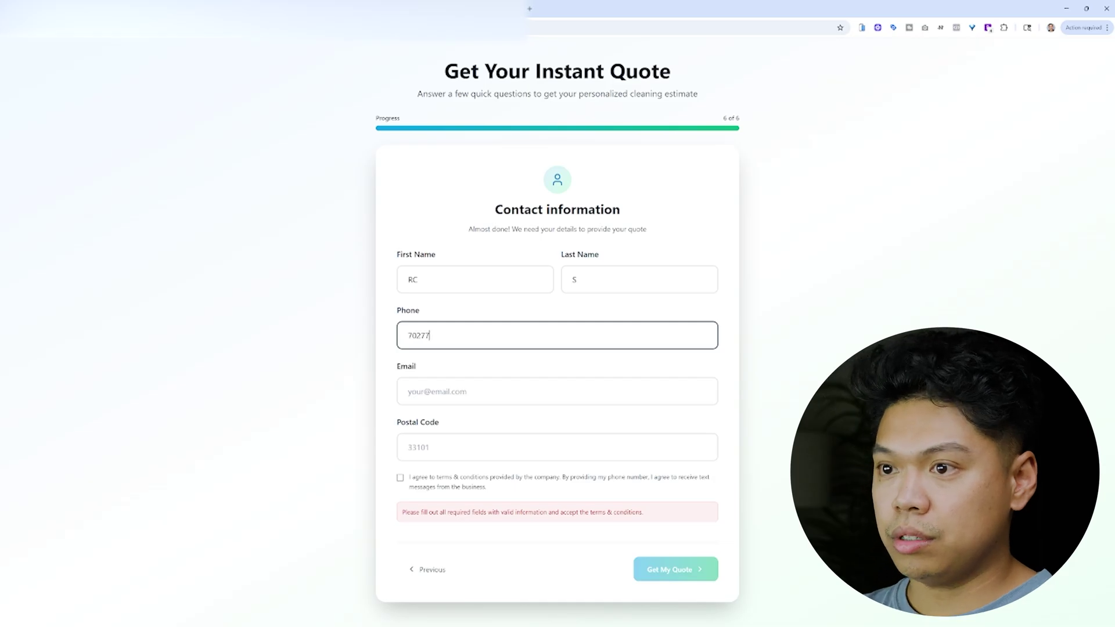
key(Tab)
text(rc)
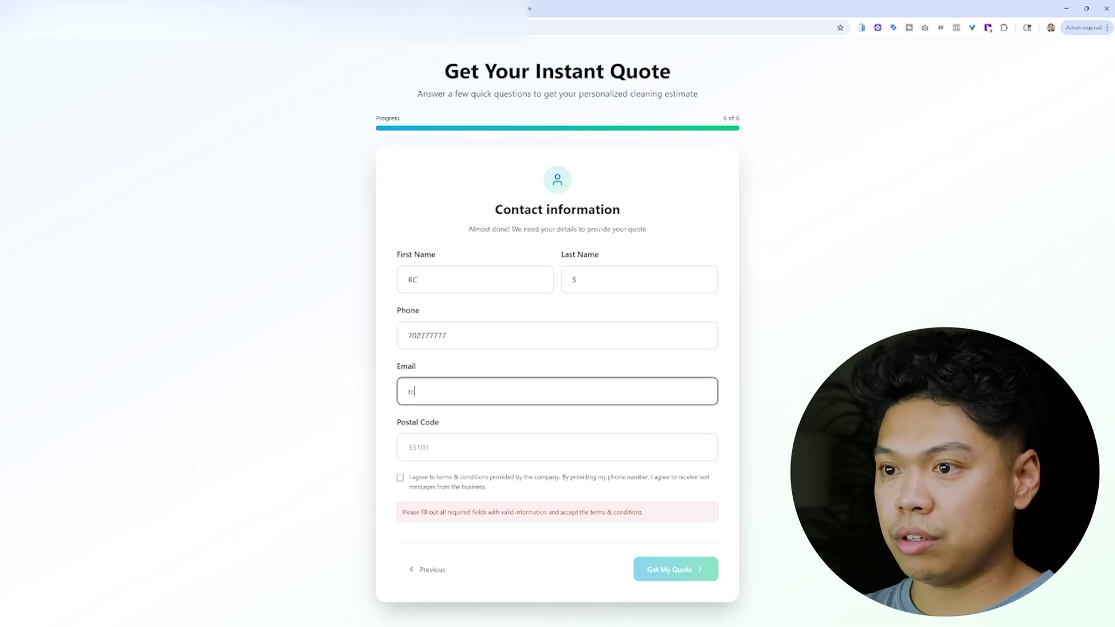
text(@test.com)
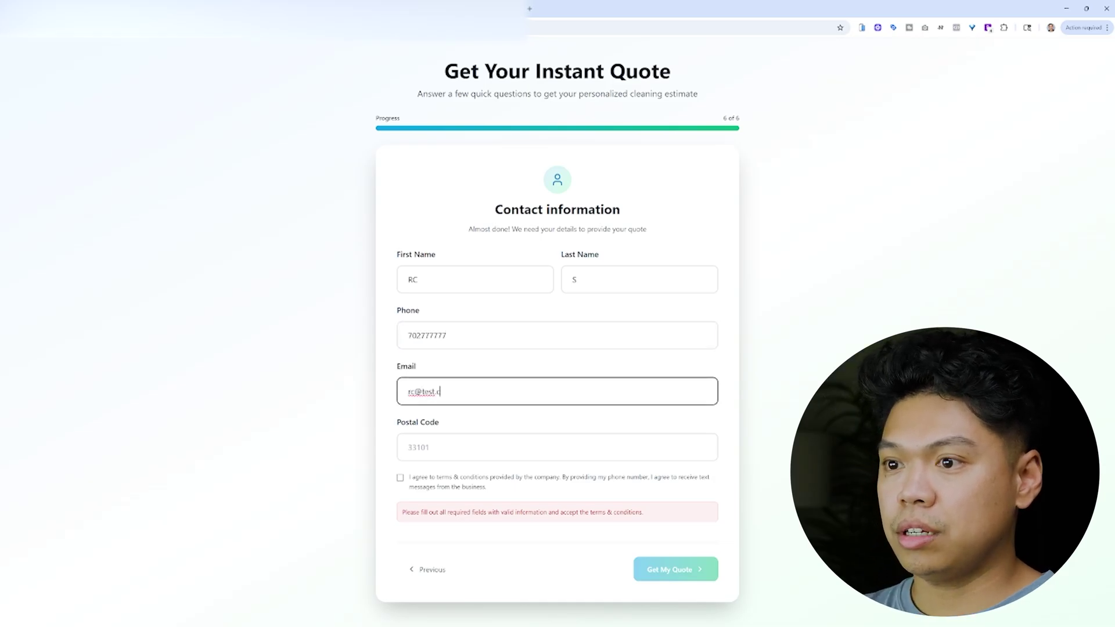
key(Tab)
text(89899)
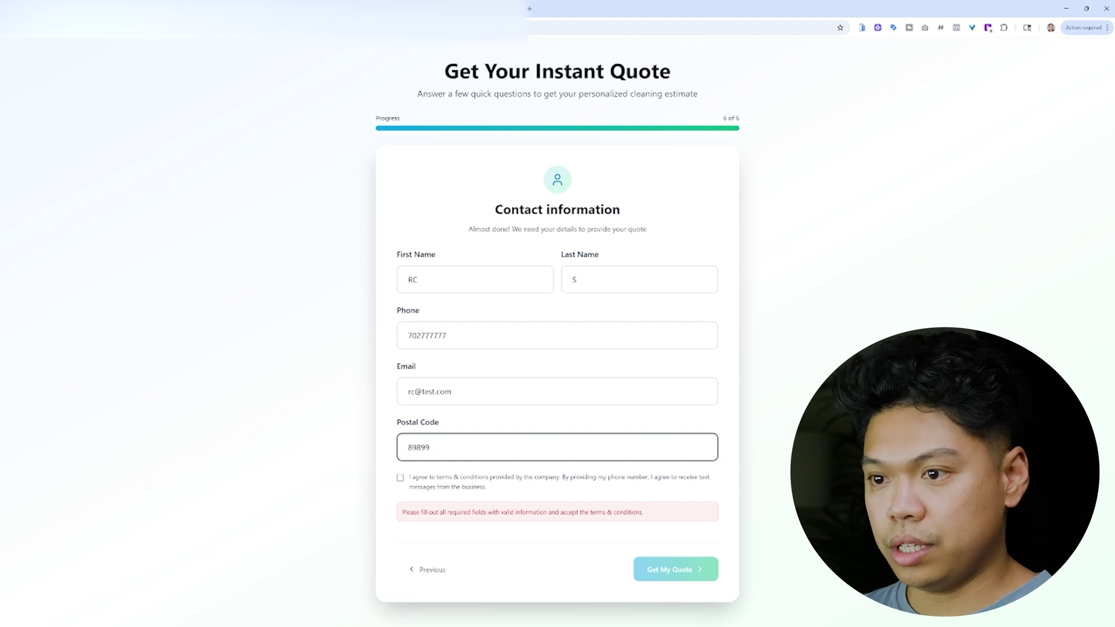
- Accept the terms and submit the form to get the $132 instant quote
key(Tab)
key(space)
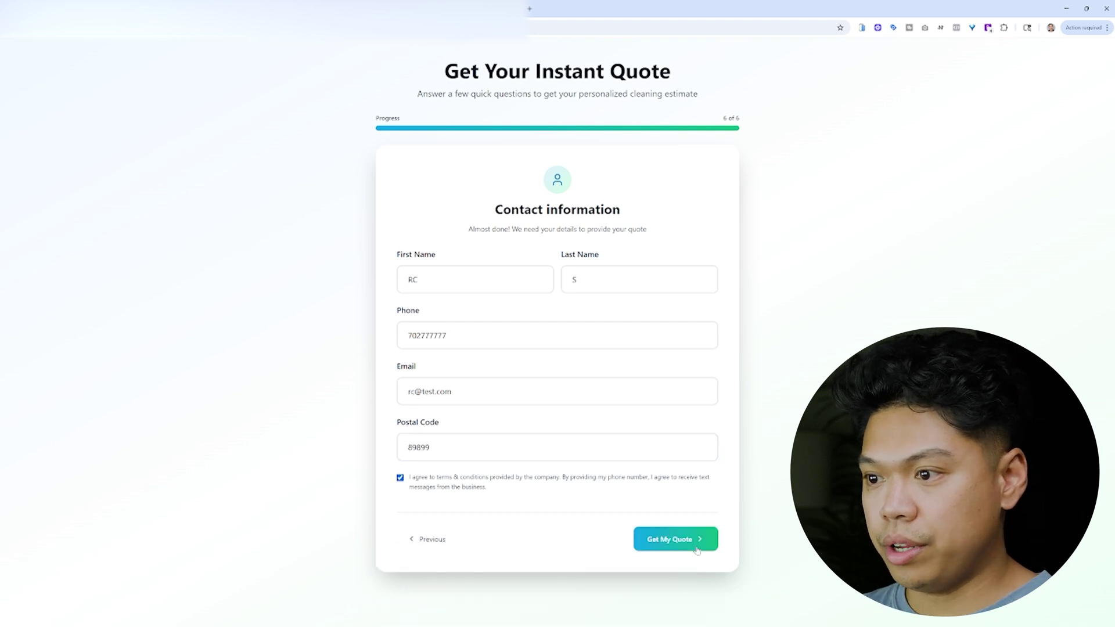
key(Return)
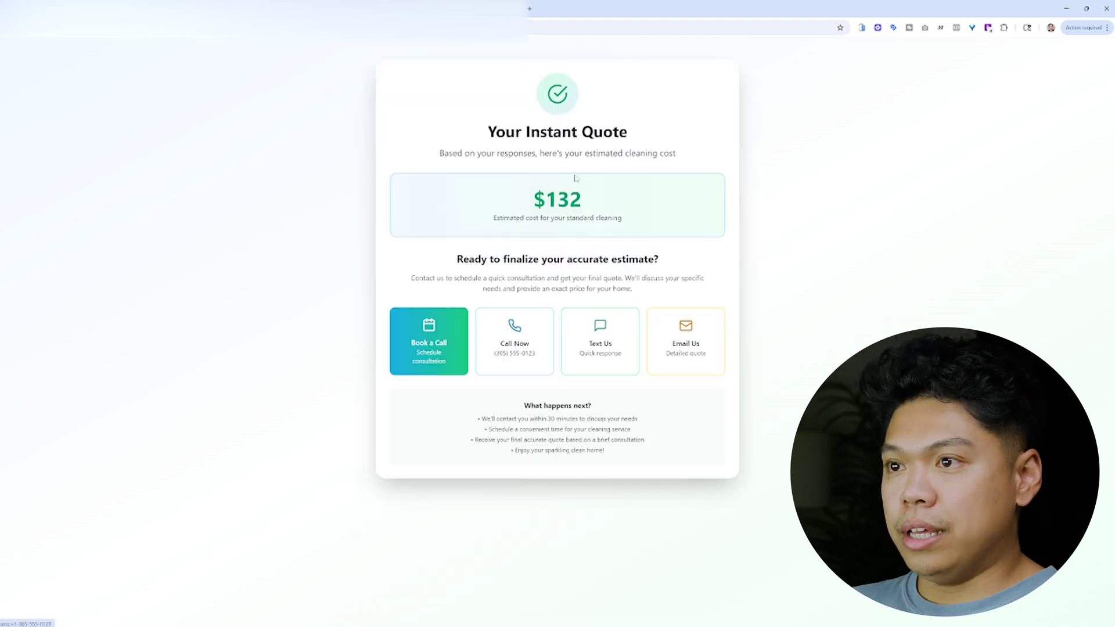
triple_click(475, 195)
- Deselect the highlighted $132 estimate
click(674, 205)
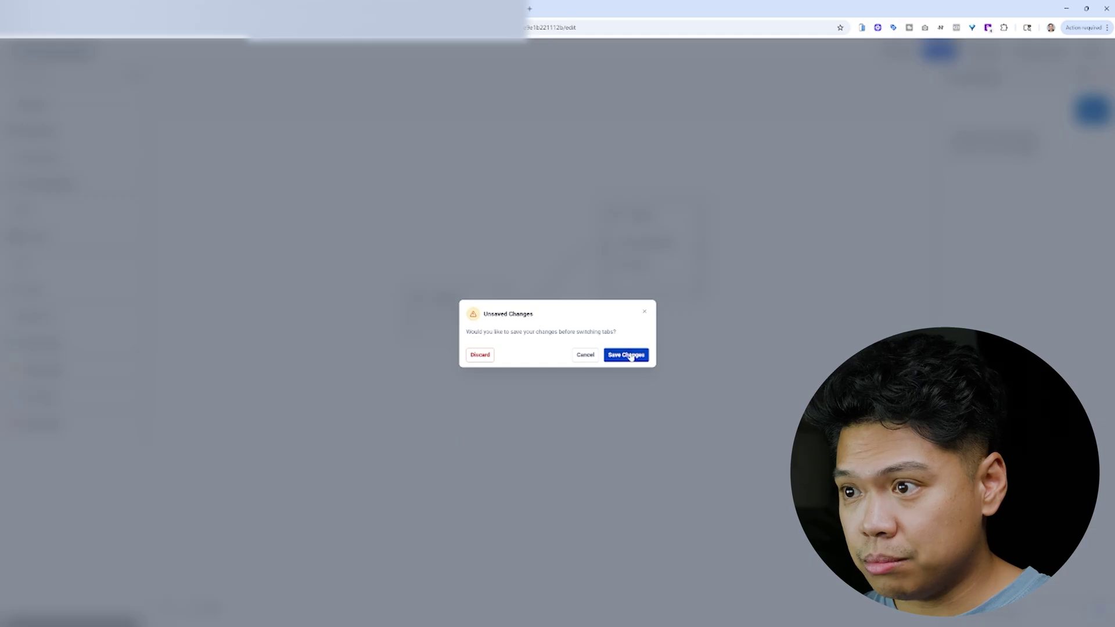
- Save the agent's changes, then view the empty Payments Invoices page with $0.00 totals
click(626, 355)
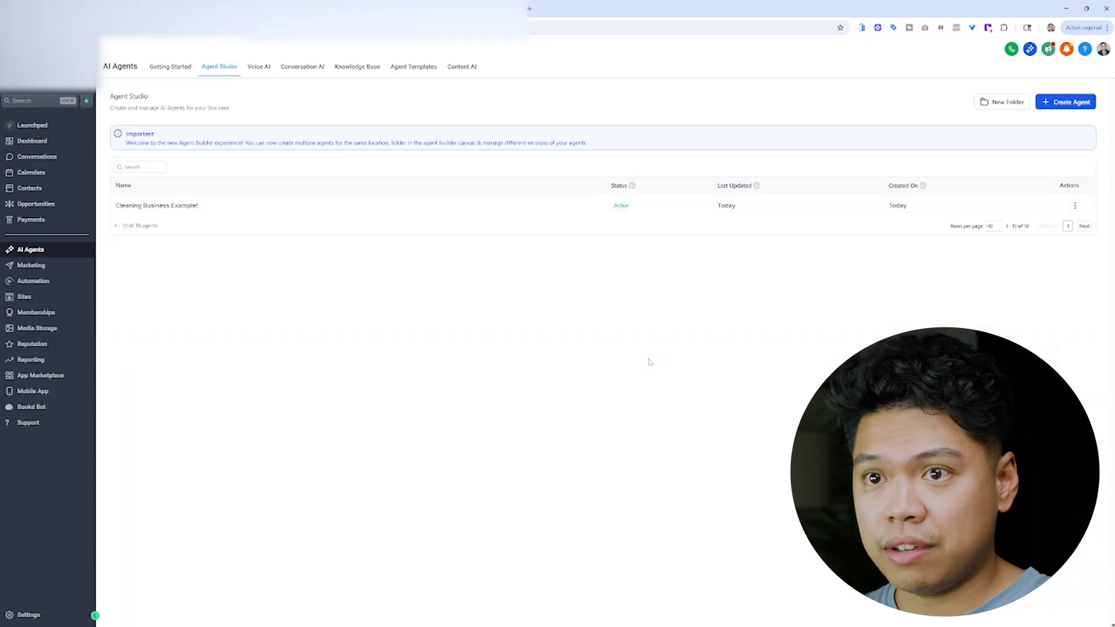
click(53, 221)
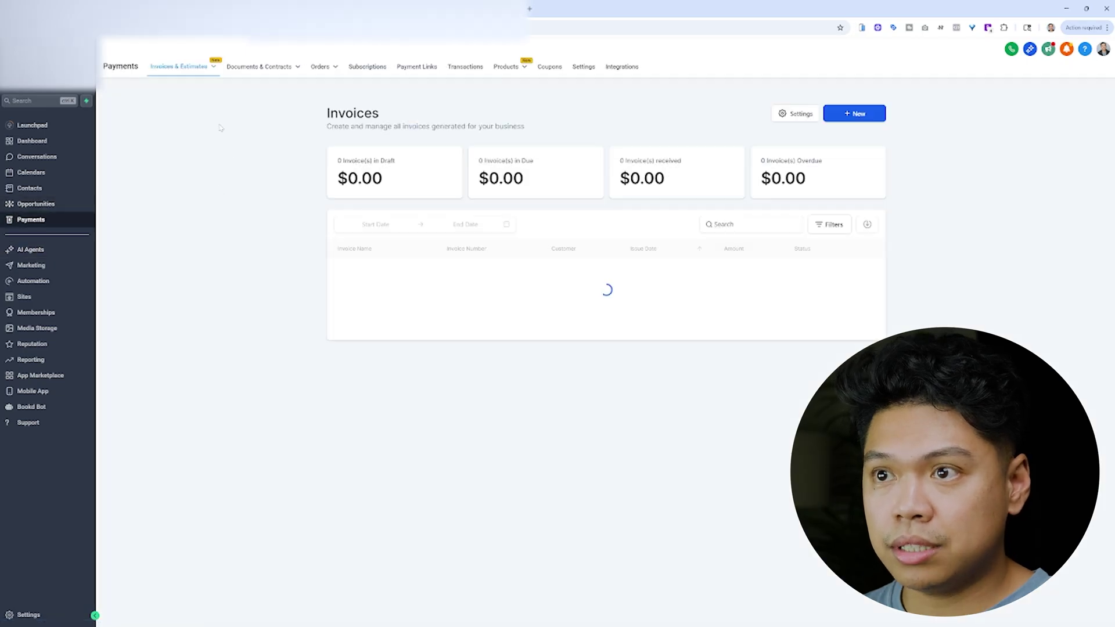
mouse_move(197, 80)
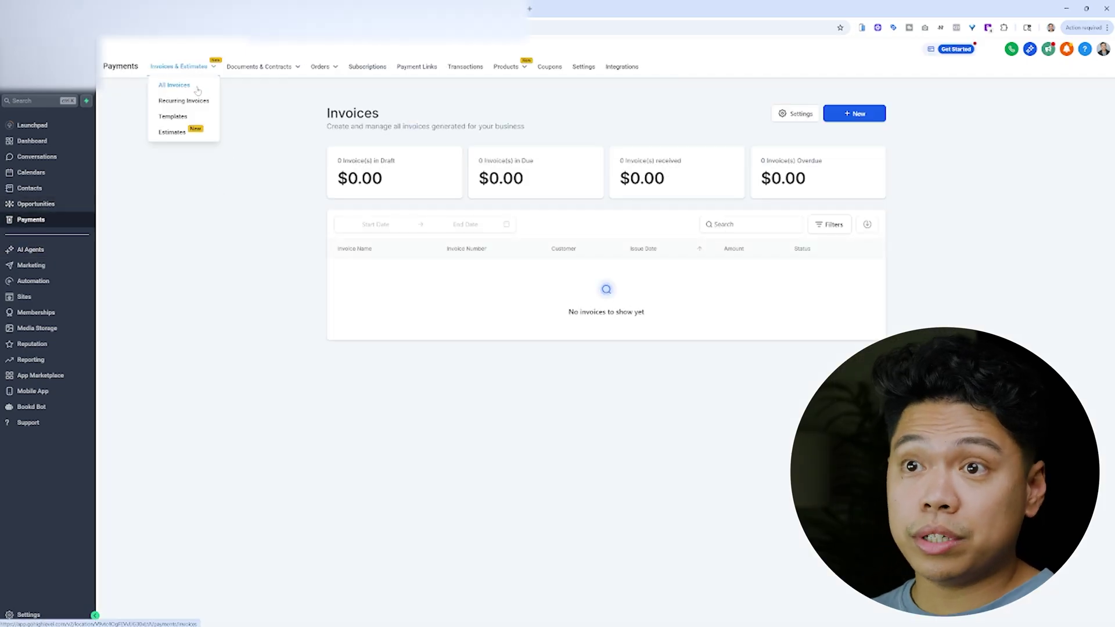
mouse_move(259, 69)
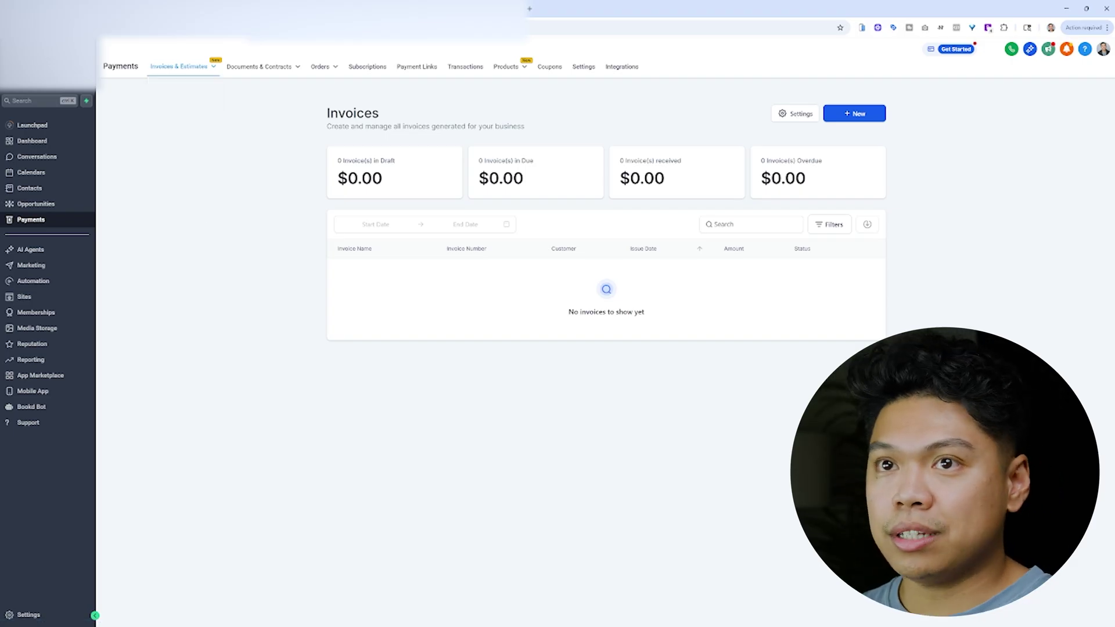
- Reopen the agent from the Agent Studio list to show its Start Node and AI Agent canvas
click(55, 251)
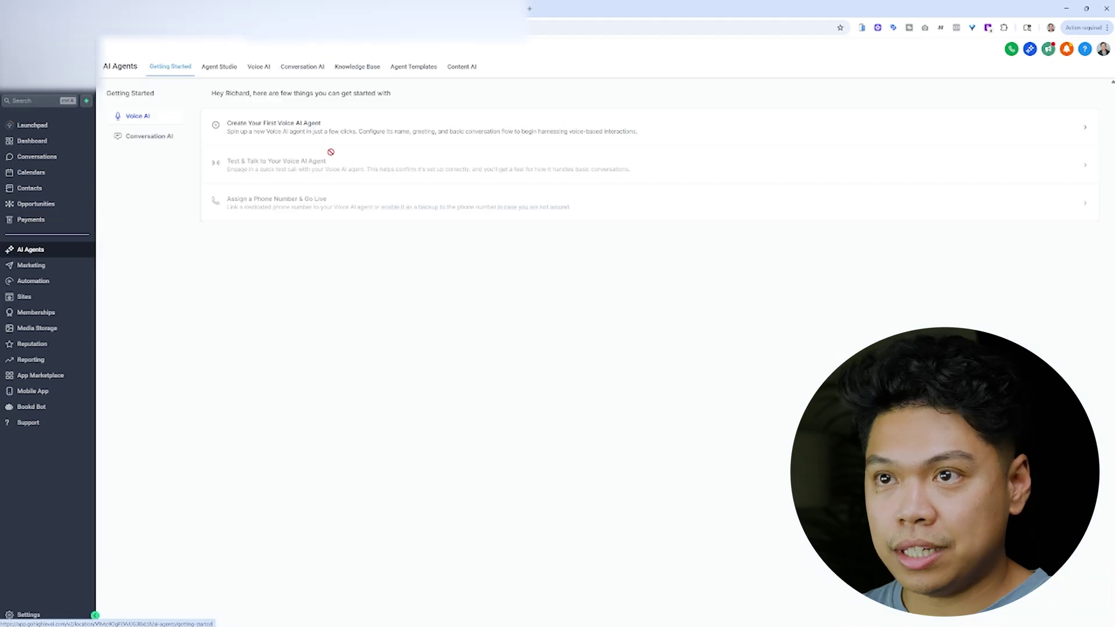
click(217, 65)
click(152, 204)
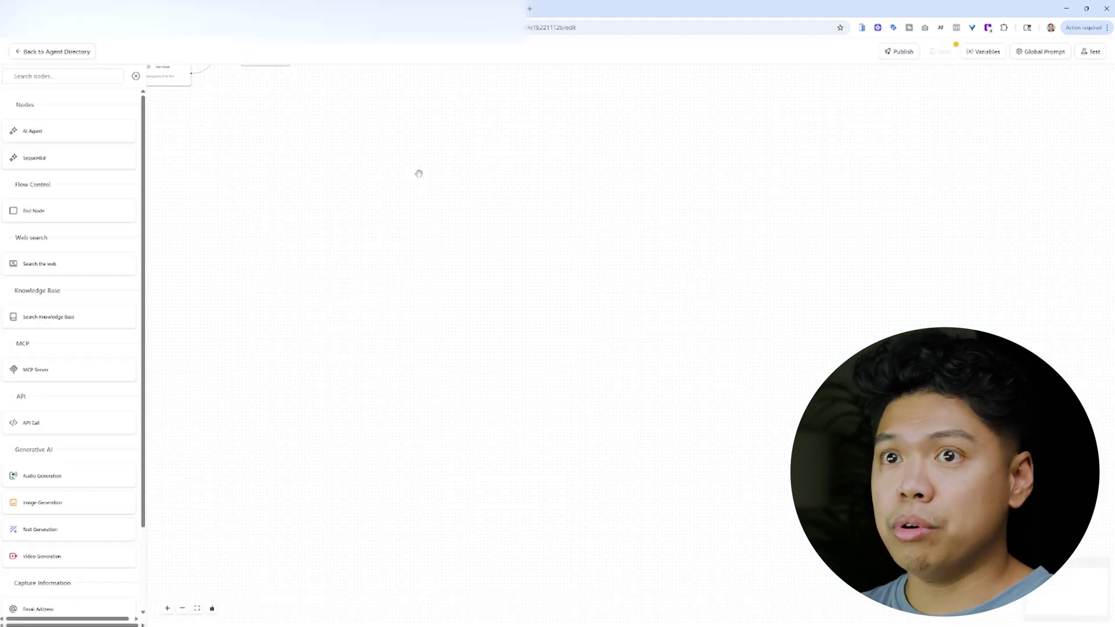